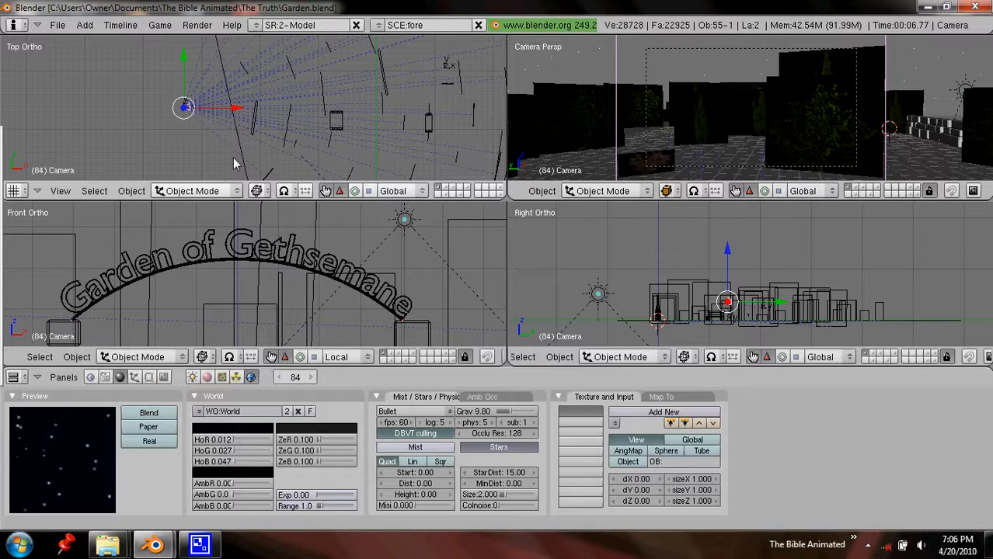
- Try moving the camera around the garden scene in top view to test how the tree planes face it
key(g)
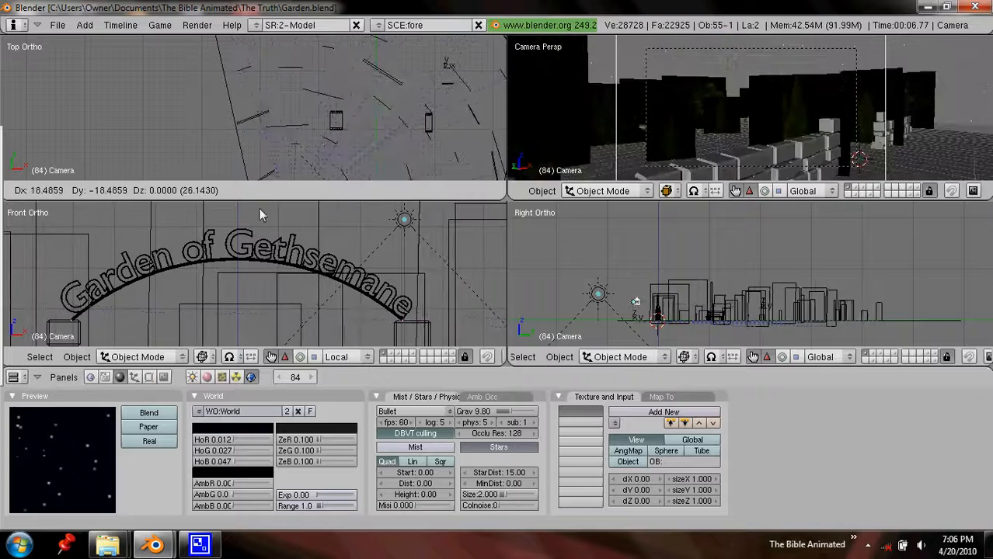
click(198, 127)
scroll(737, 270, down, 2)
mouse_move(737, 270)
mouse_down()
mouse_move(735, 186)
mouse_move(735, 276)
mouse_move(735, 235)
mouse_move(738, 259)
mouse_up()
right_click(808, 138)
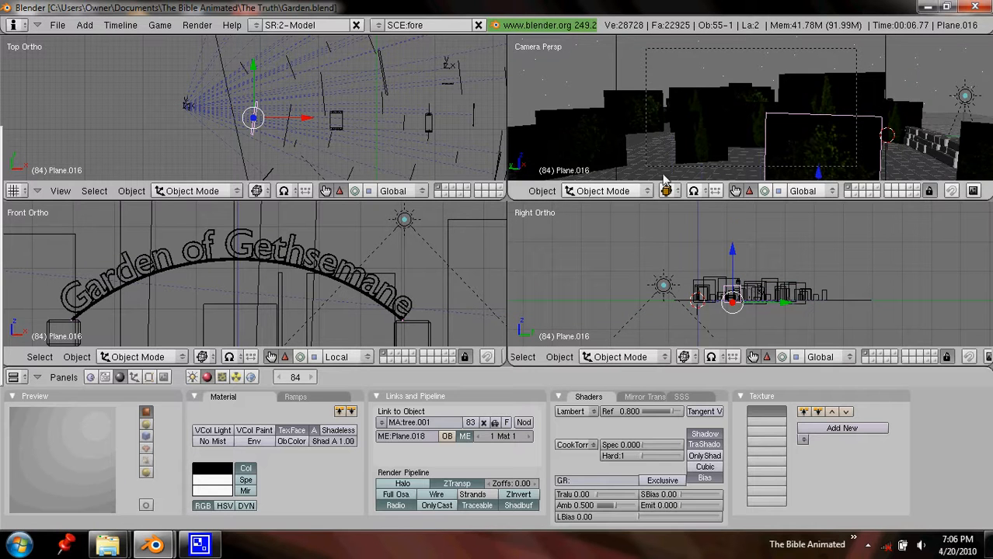
right_click(190, 111)
drag(189, 109, 210, 162)
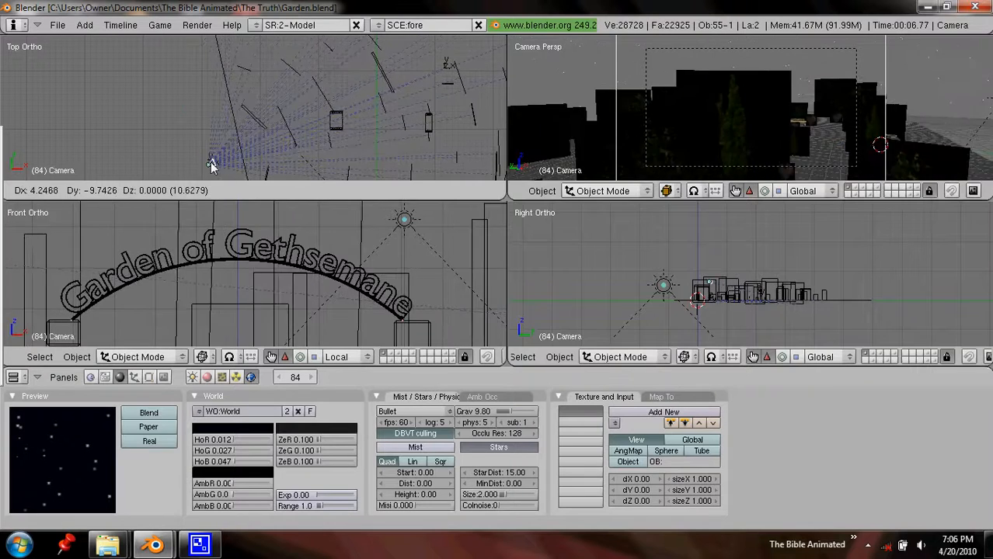
right_click(190, 136)
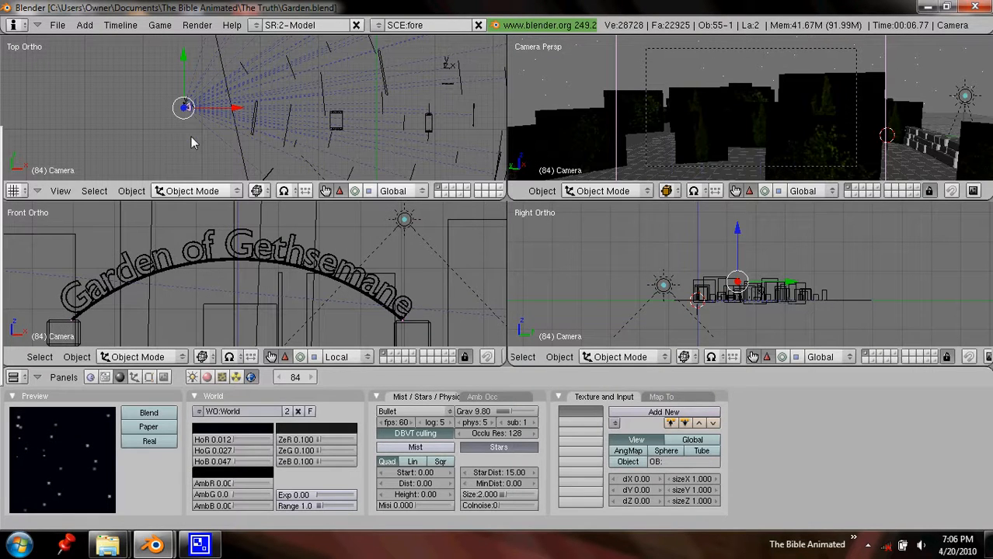
- Render the garden scene from the camera at frame 84 with nothing selected, and close the render
right_click(702, 133)
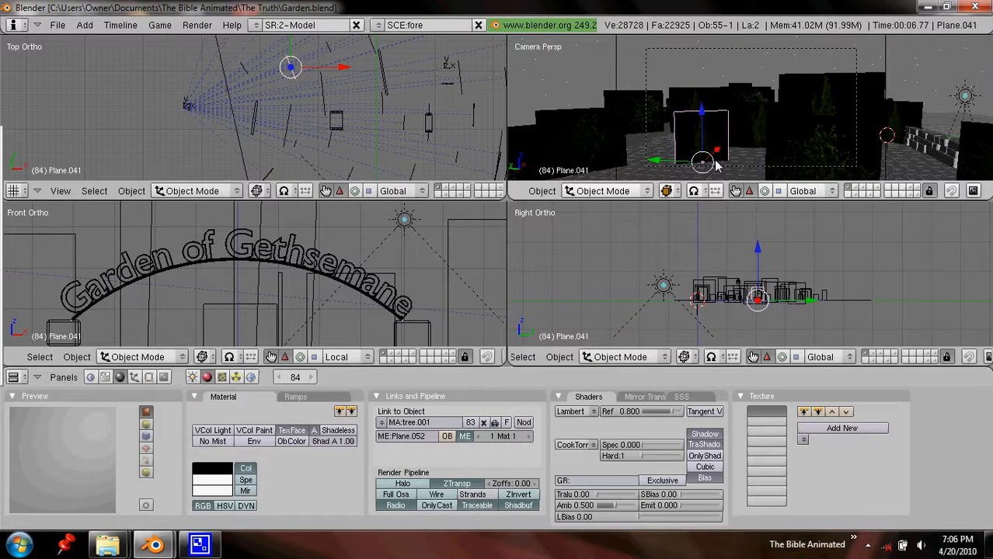
key(a)
key(F12)
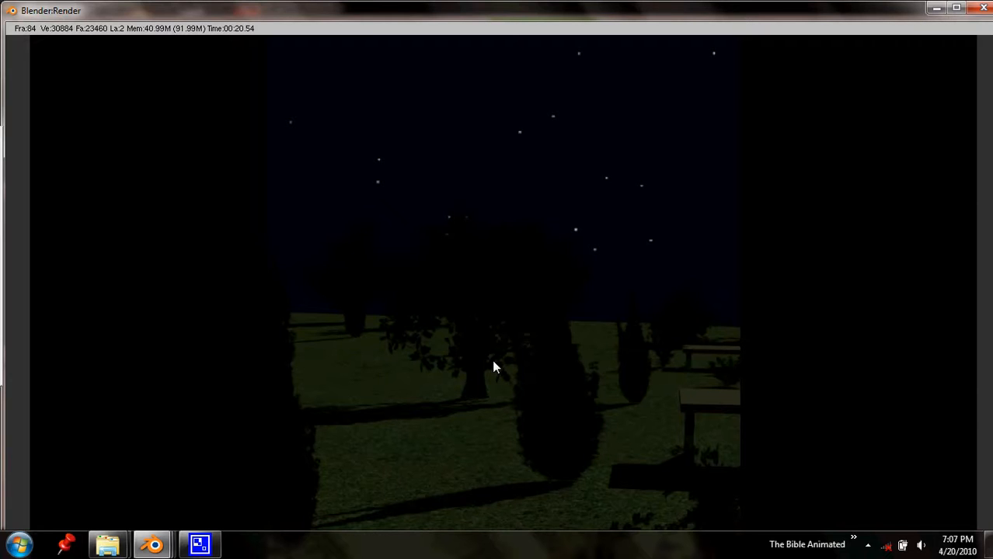
key(Escape)
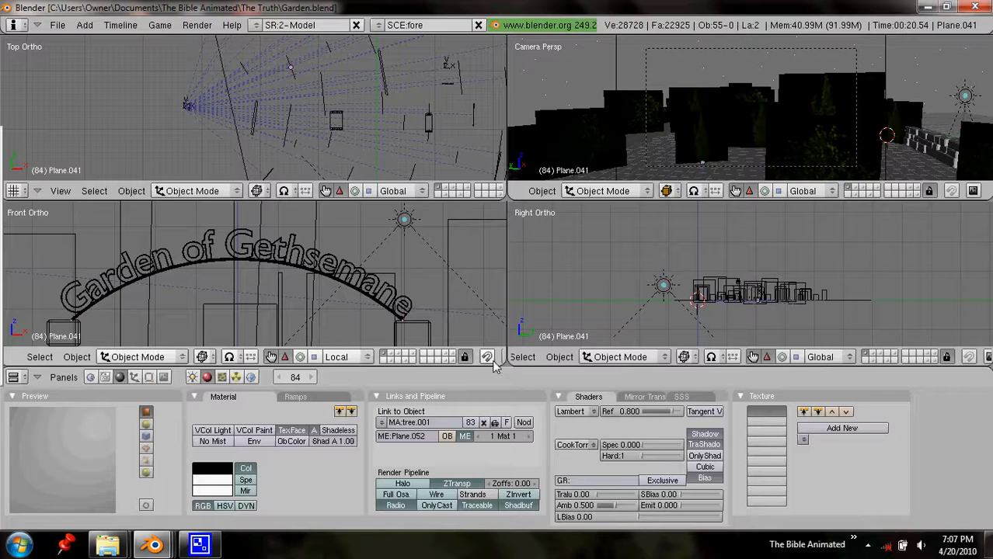
- Start a fresh default scene and delete the default cube
key(x)
click(442, 115)
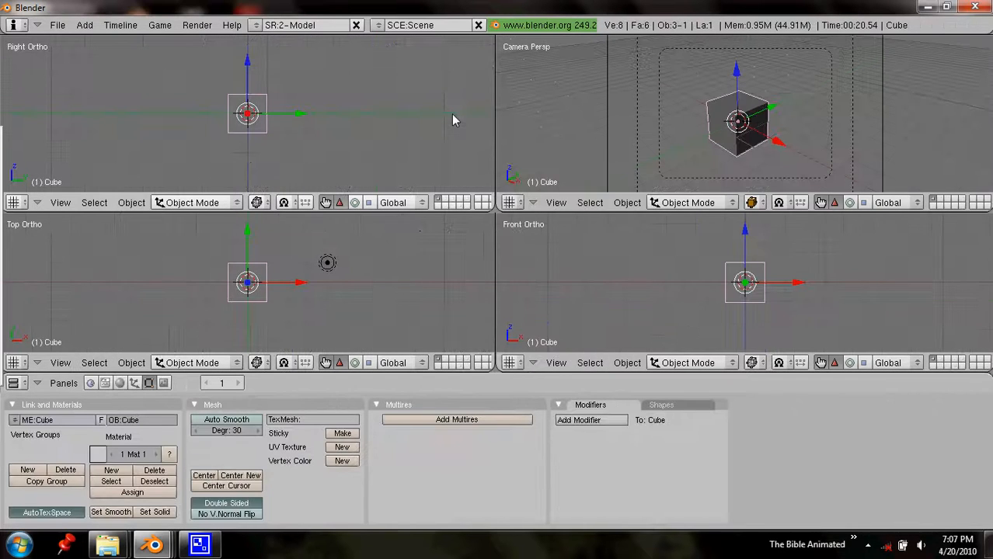
key(x)
click(748, 132)
- Add an empty at the origin and name it Track
scroll(247, 105, down, 3)
key(a)
key(space)
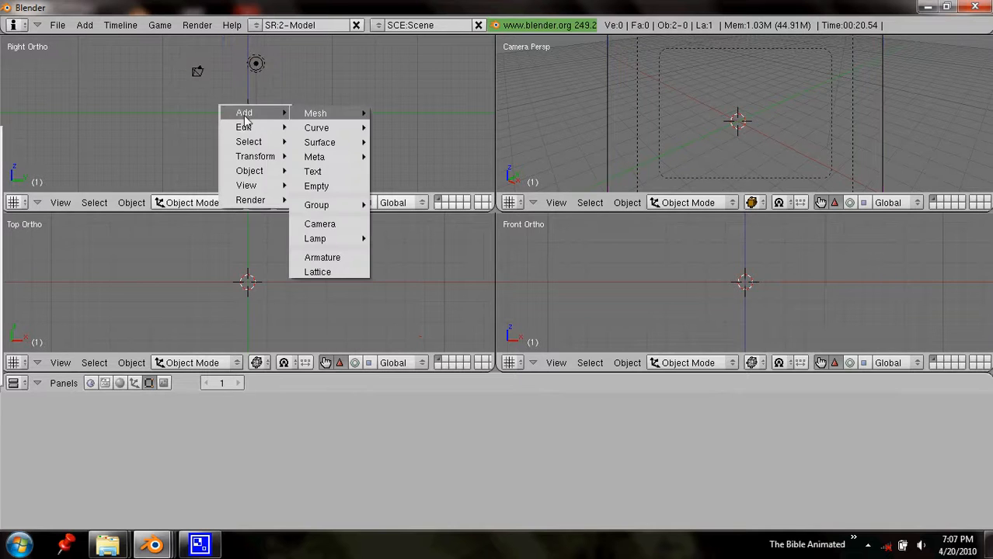
click(319, 188)
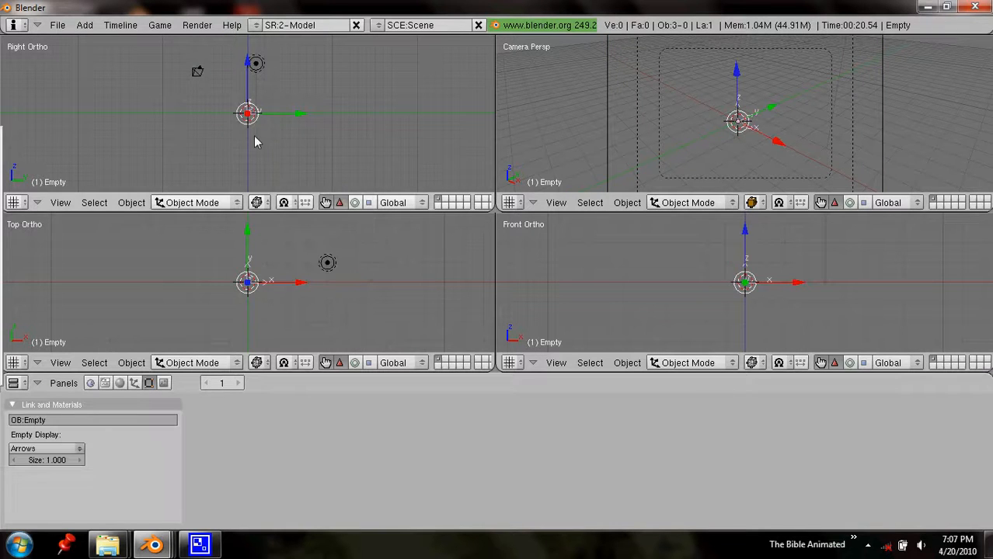
key(n)
click(69, 54)
text(Track)
key(Return)
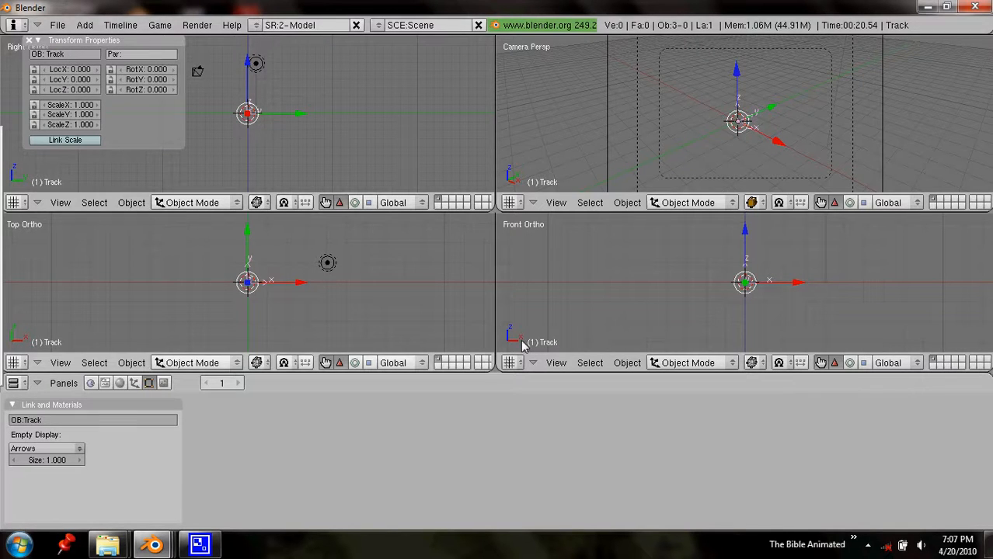
- Give the Track empty a Copy Location constraint targeting Camera, limited to the X and Y axes
click(134, 383)
click(590, 420)
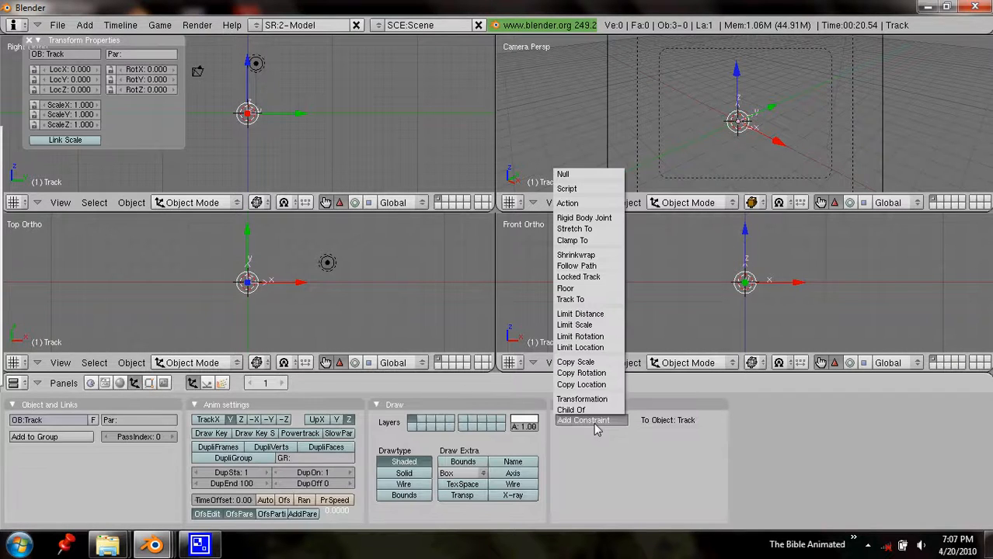
click(595, 384)
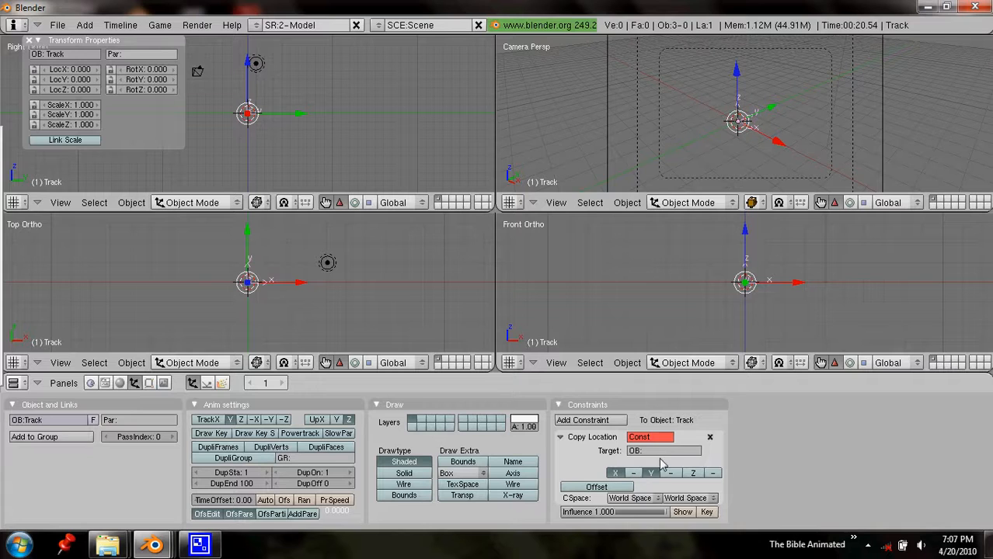
click(659, 452)
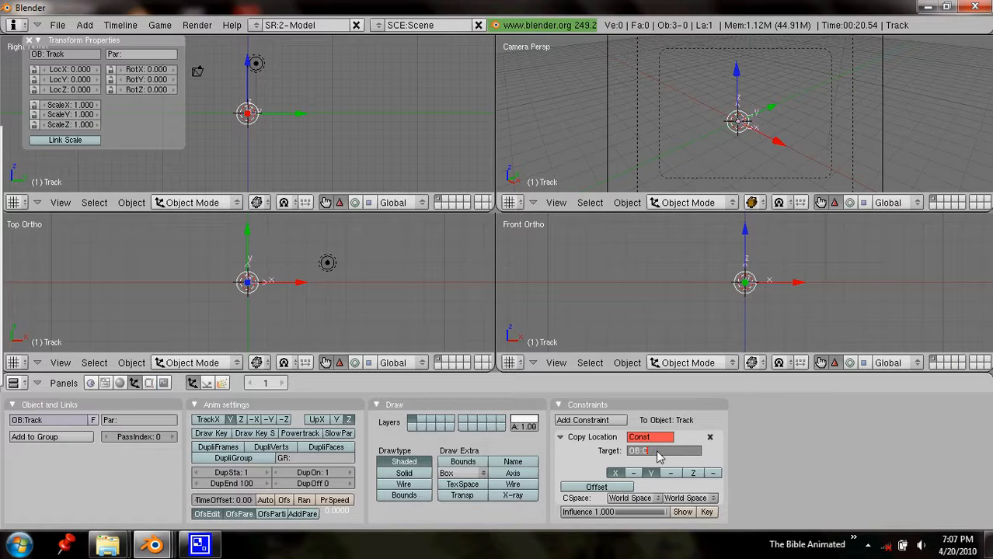
key(Return)
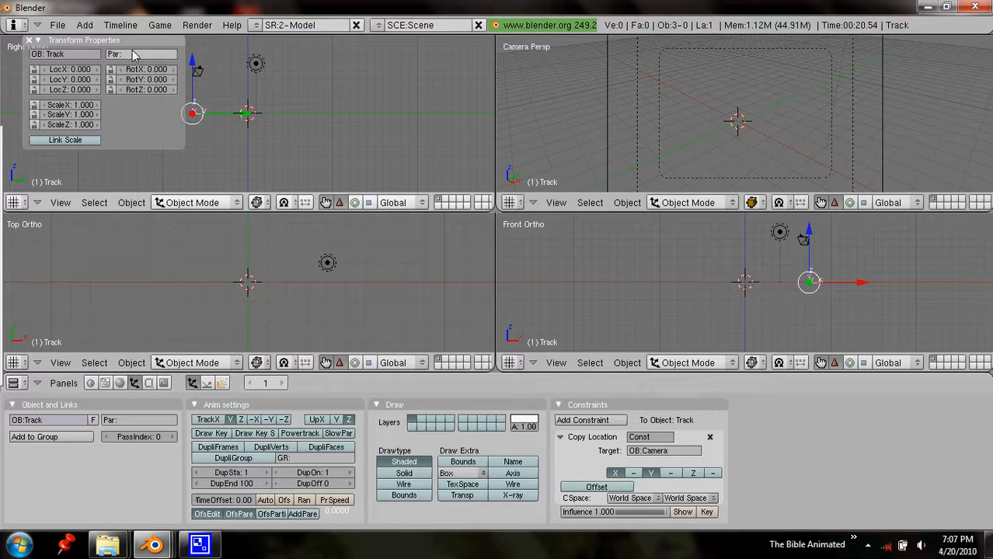
- Try moving the camera in top view to test how the Track empty follows it
key(n)
scroll(189, 124, up, 1)
scroll(239, 272, down, 7)
shift+middle_drag(275, 297, 225, 251)
scroll(253, 297, up, 4)
right_click(219, 256)
key(g)
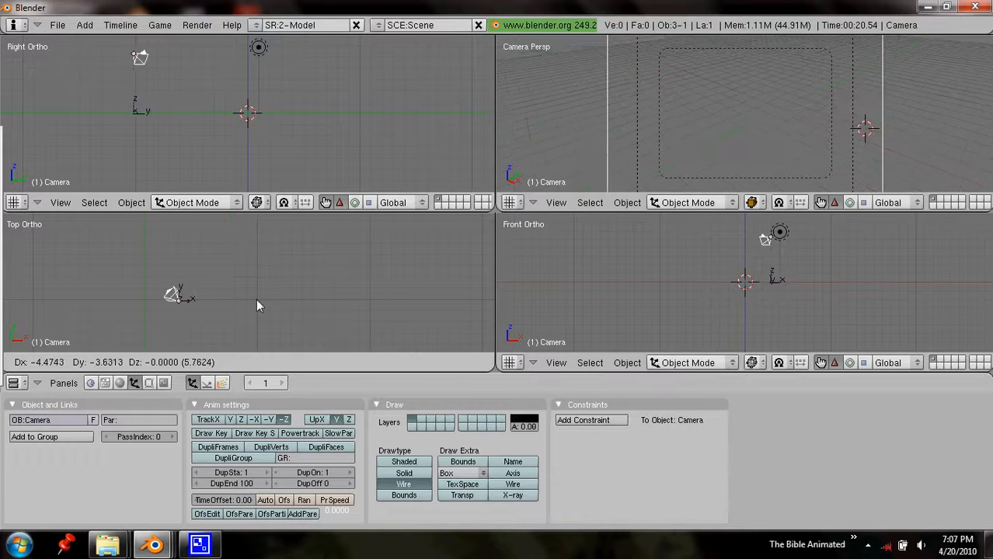
click(228, 258)
key(a)
scroll(239, 134, down, 5)
scroll(240, 265, down, 6)
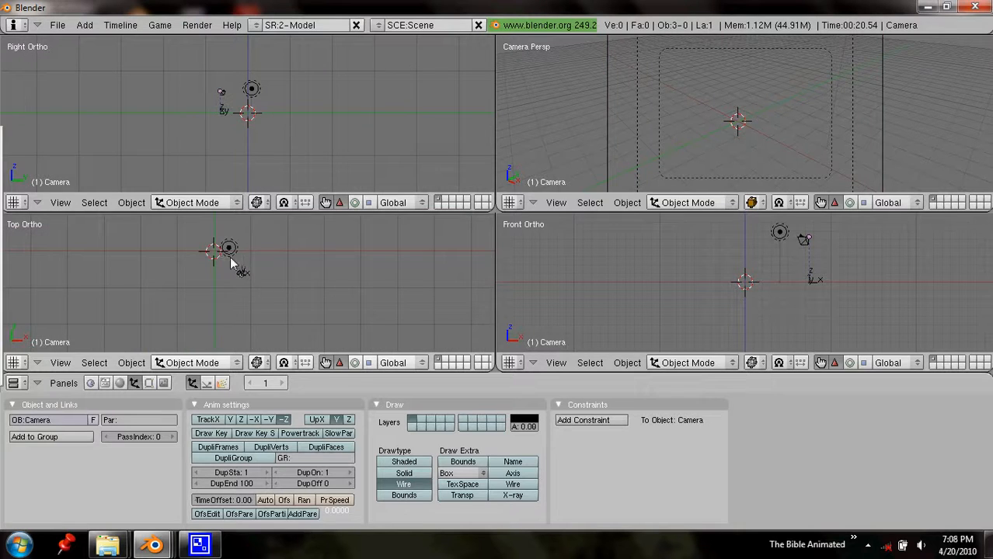
- Add a second empty at the origin and make the camera aim at it with a TrackTo constraint
key(space)
click(300, 328)
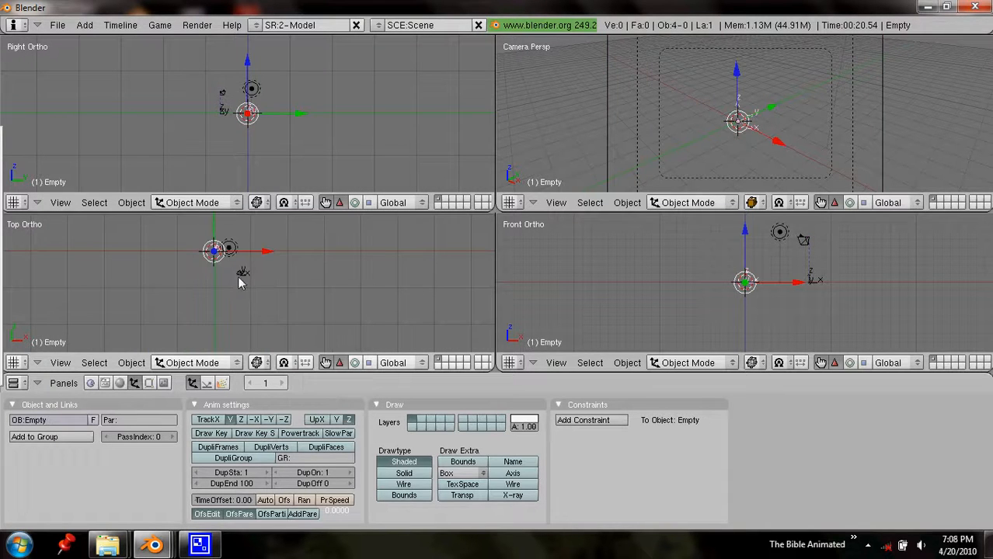
right_click(240, 274)
scroll(229, 269, up, 3)
shift+middle_drag(211, 259, 295, 307)
scroll(312, 281, up, 1)
shift+right_click(309, 283)
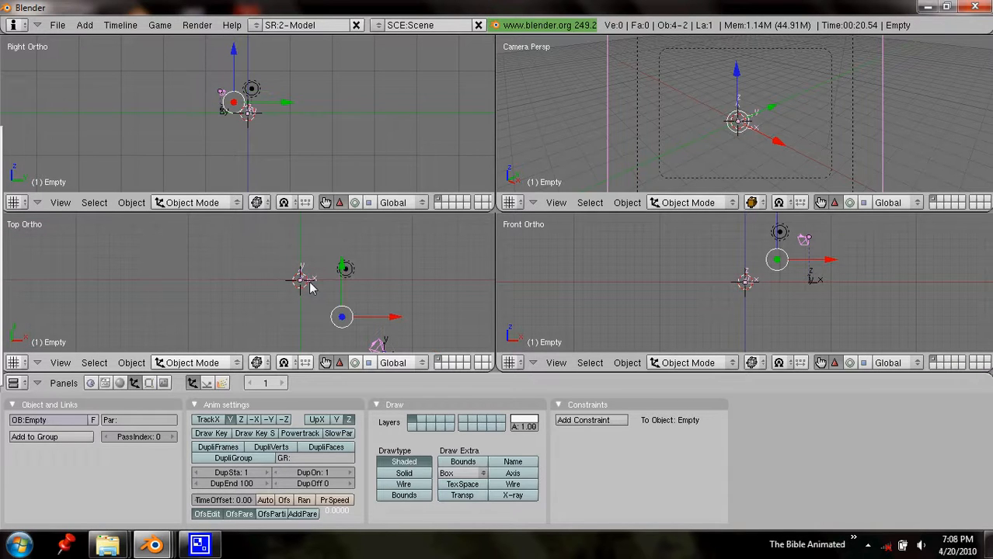
key(ctrl+t)
click(310, 284)
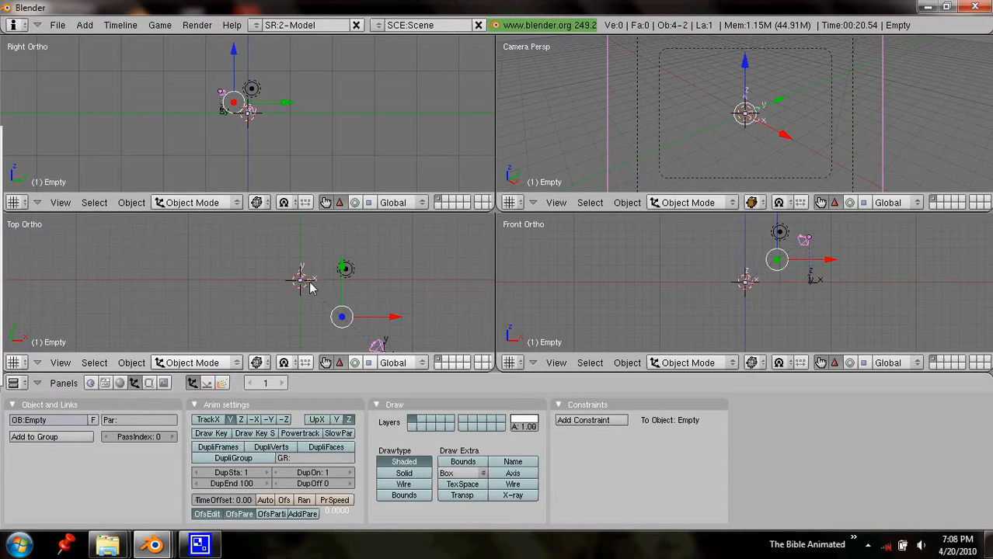
- Try moving the camera in top view to test its tracking of the empty at the origin
right_click(226, 98)
scroll(362, 310, down, 3)
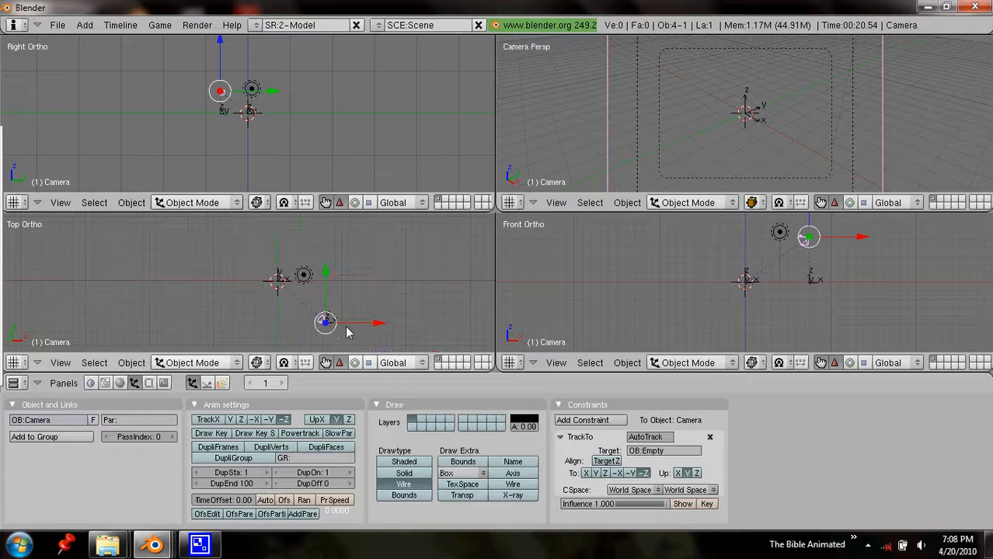
key(g)
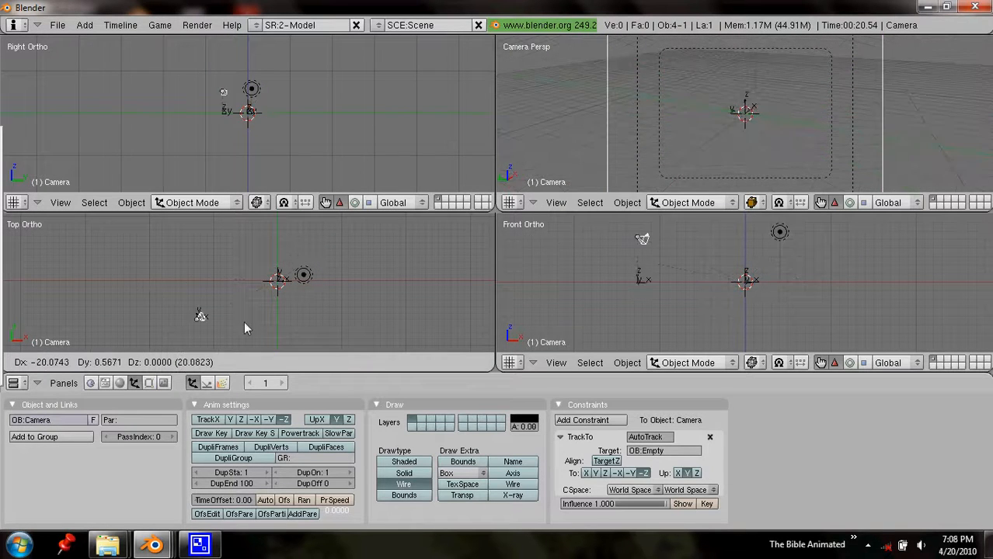
click(396, 294)
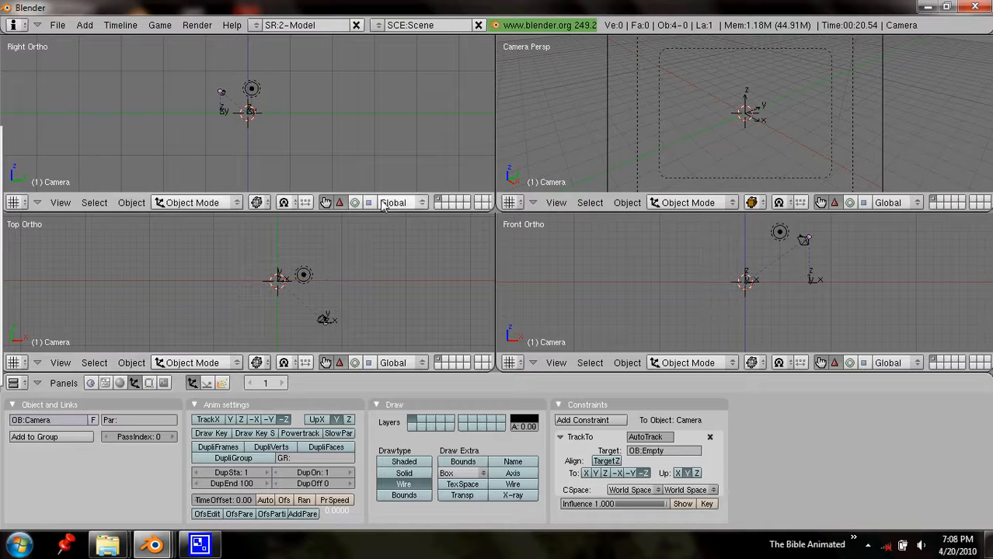
- Add a plane mesh at the origin and give it a TrackTo constraint
key(space)
mouse_move(823, 127)
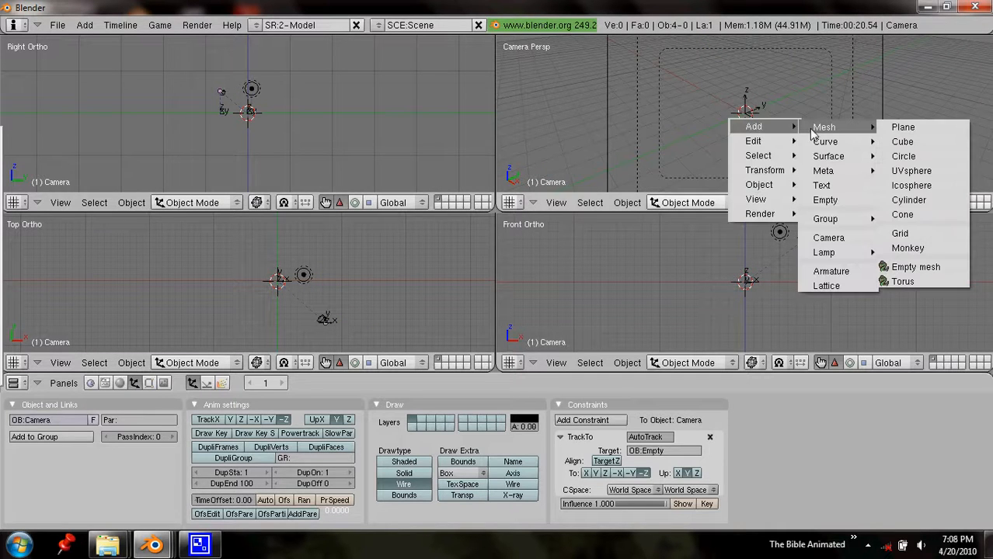
click(895, 128)
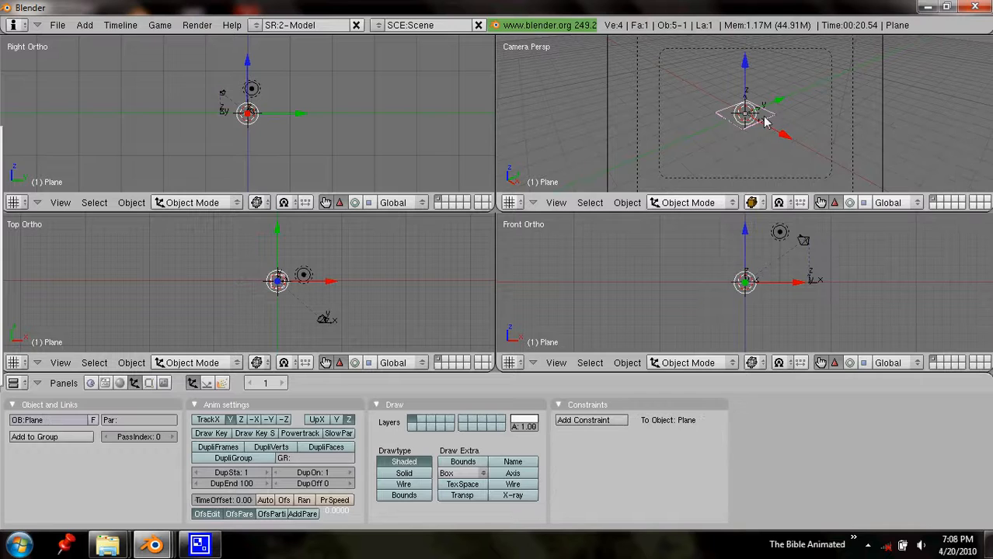
click(583, 422)
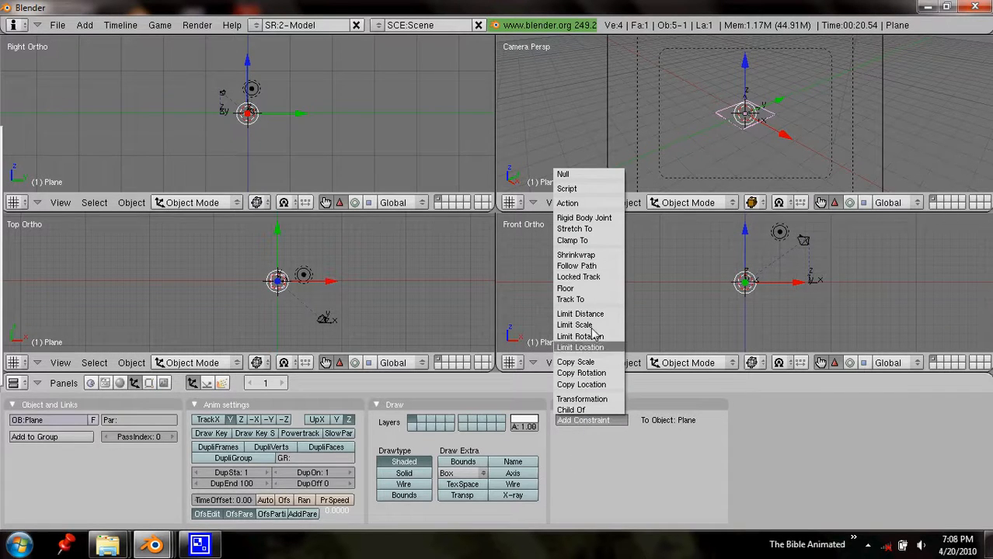
click(591, 299)
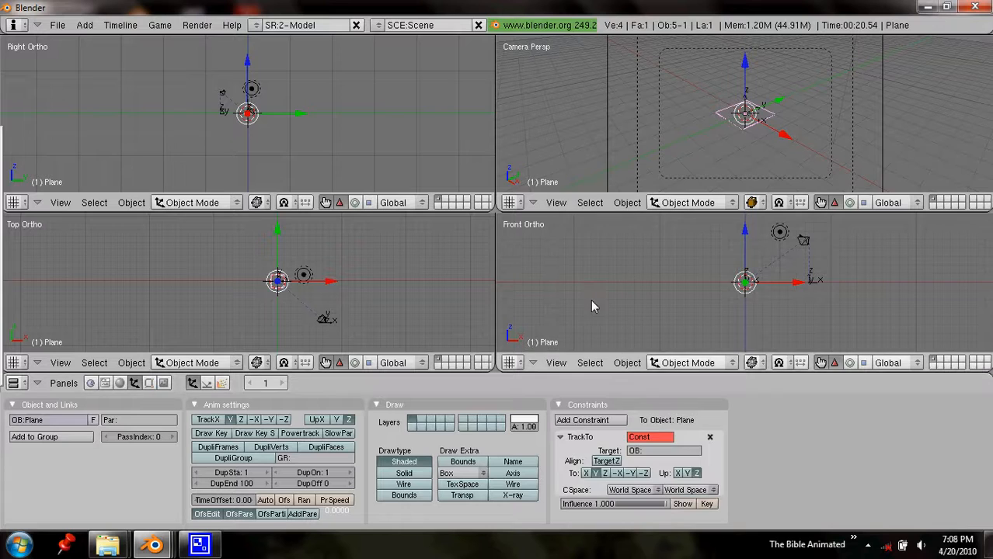
- Set the plane's TrackTo constraint to point its -Z axis at the target with X as the up axis
click(630, 474)
click(632, 474)
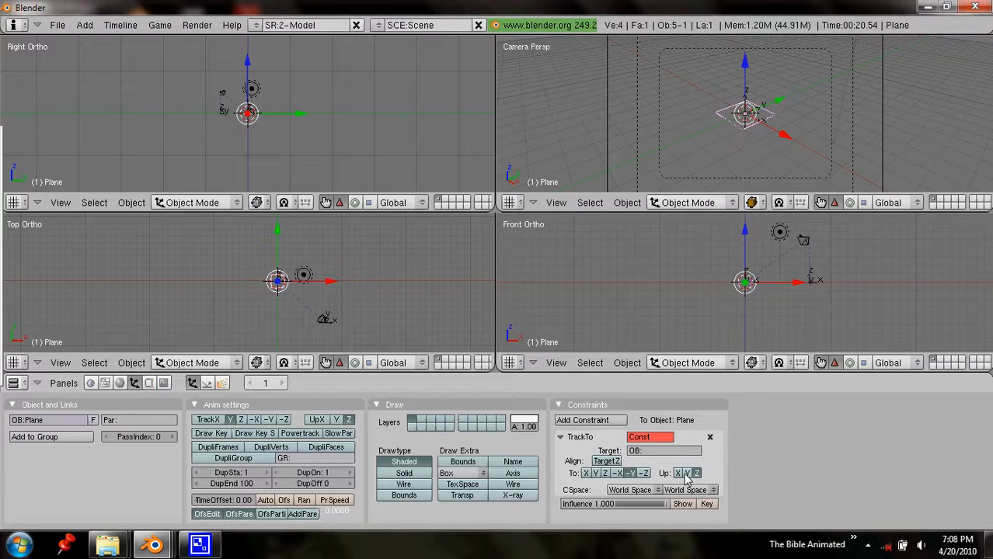
click(622, 473)
click(688, 476)
click(607, 473)
click(697, 474)
click(646, 475)
click(678, 473)
- Set the target of the plane's TrackTo constraint to Camera
click(663, 452)
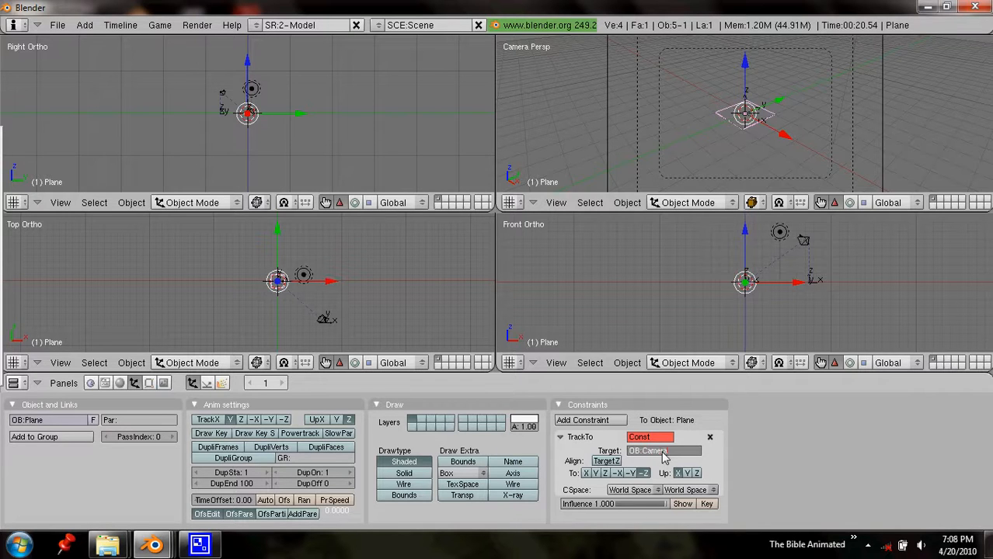
text(Camera)
key(Return)
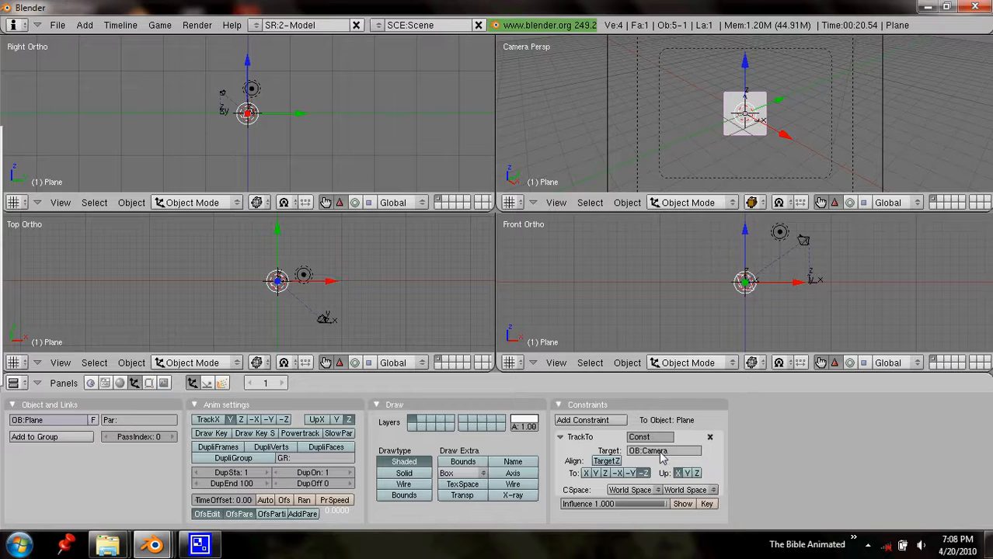
- Set the target of the plane's TrackTo constraint to the Track empty
click(663, 452)
text(Tra)
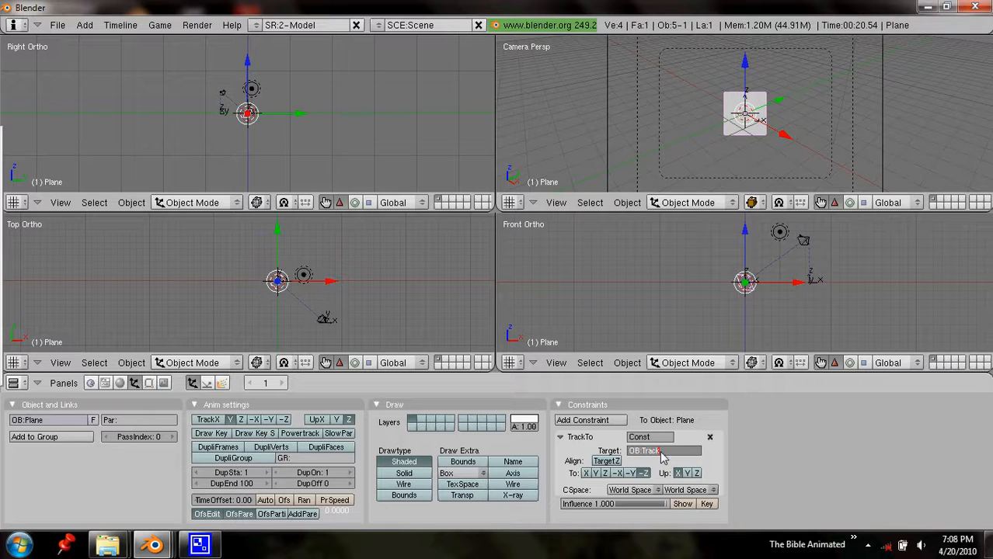
text(ck)
key(Return)
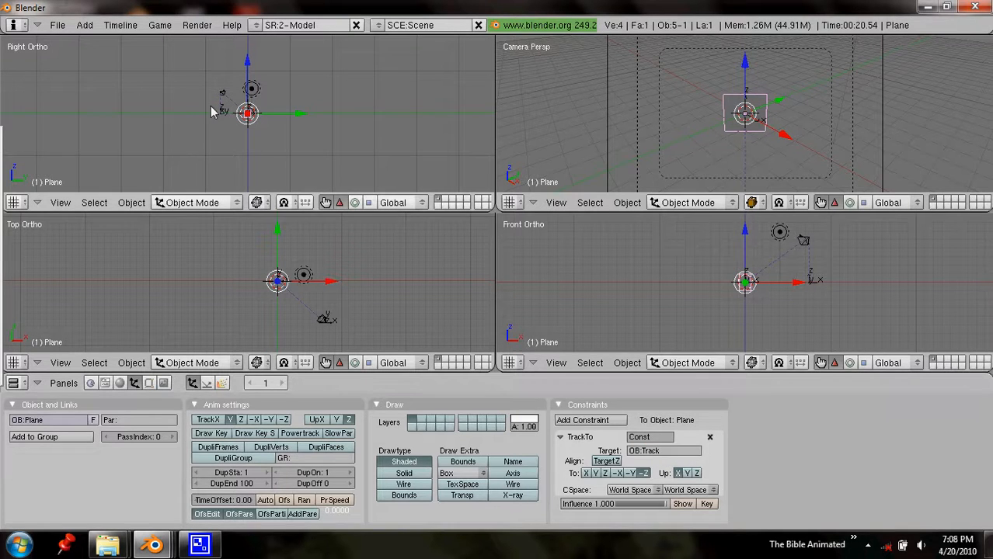
- Move the camera in top view to a position directly above the plane at the origin
right_click(321, 321)
key(g)
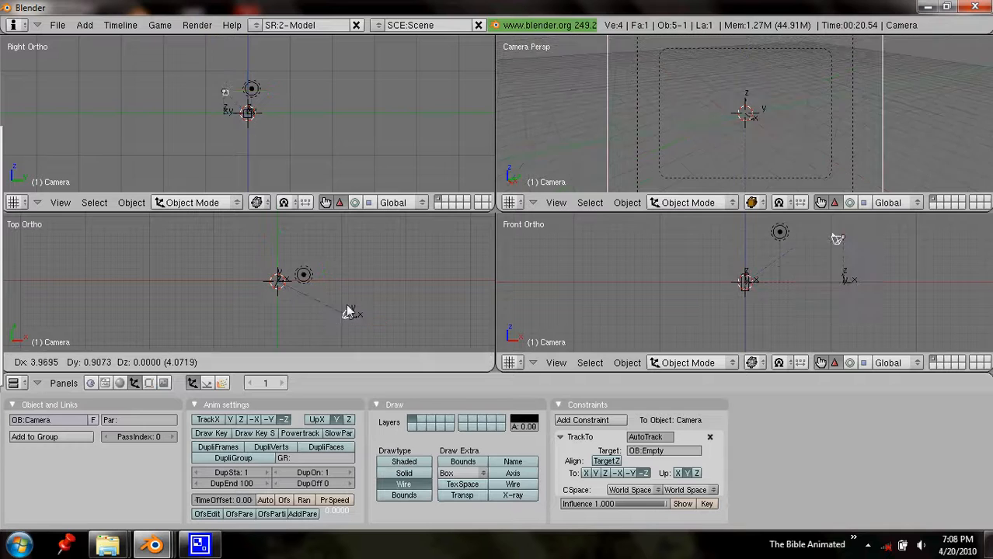
key(x)
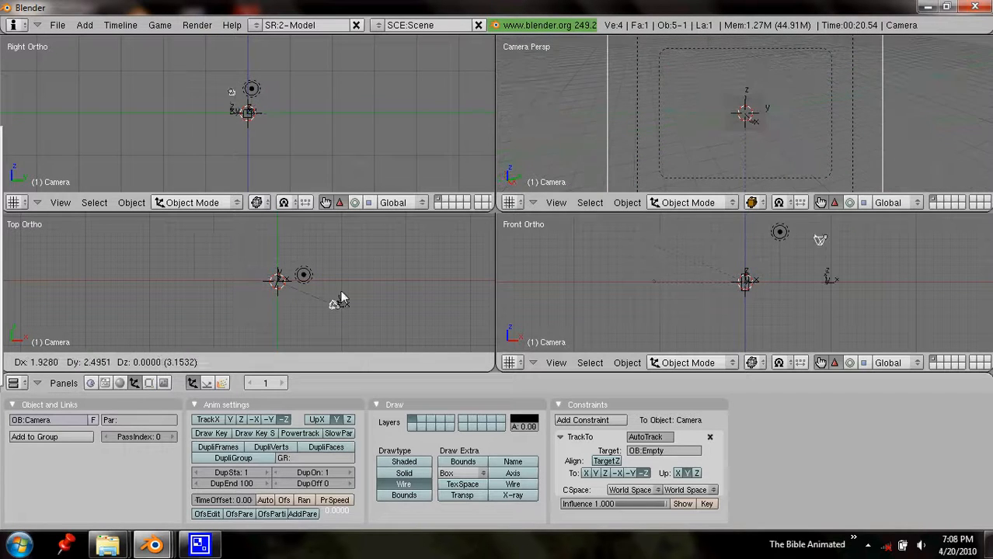
click(272, 279)
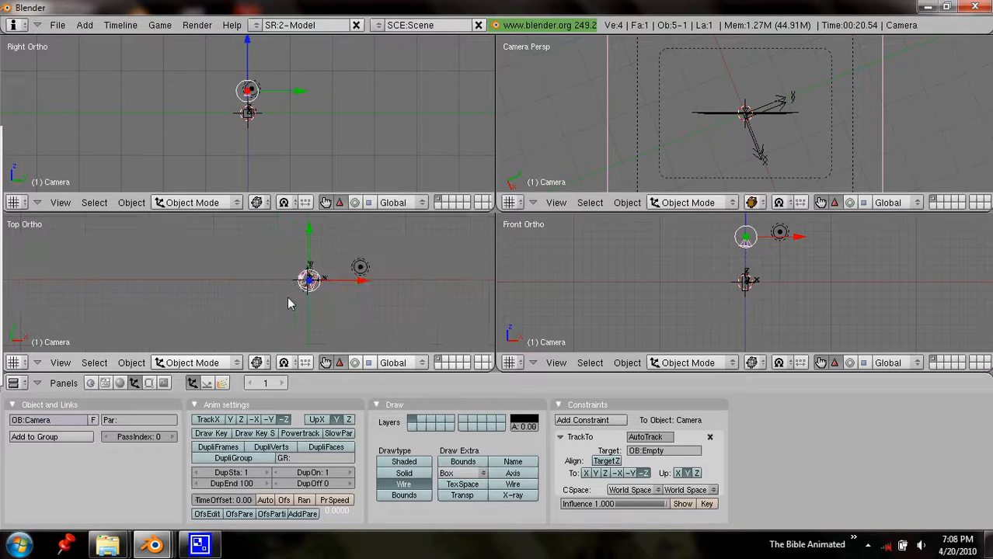
- Move the camera in top view from above the plane to a position well away on its negative X side
scroll(377, 309, up, 5)
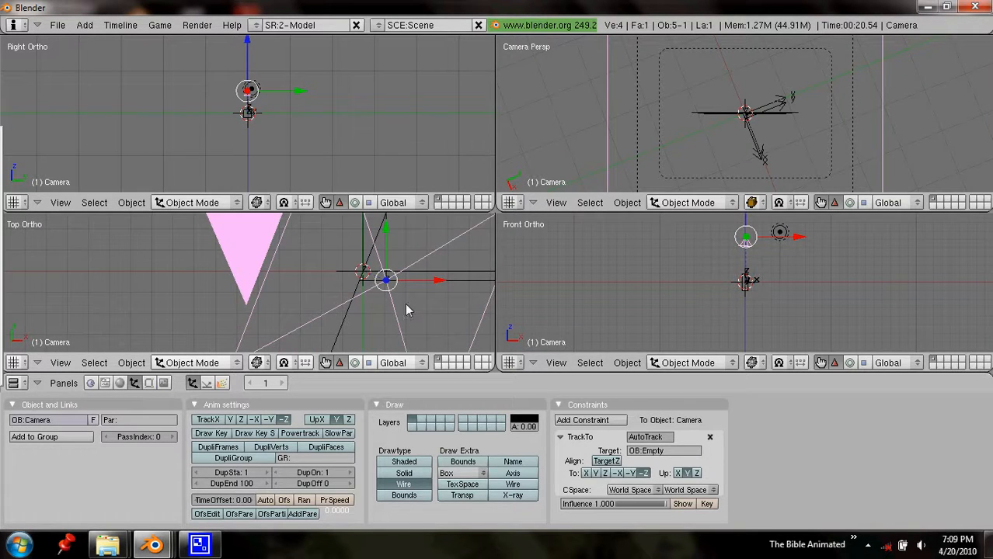
key(g)
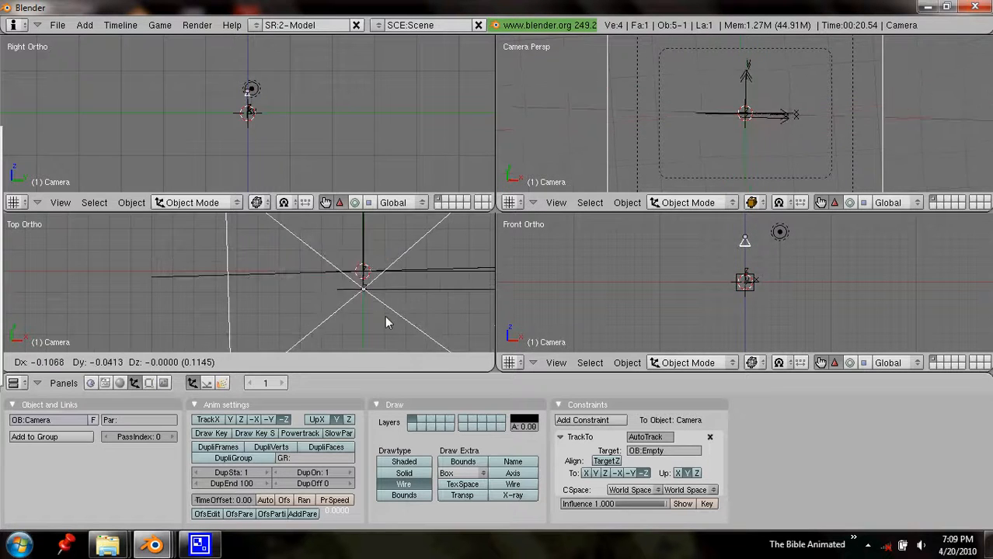
scroll(327, 300, down, 14)
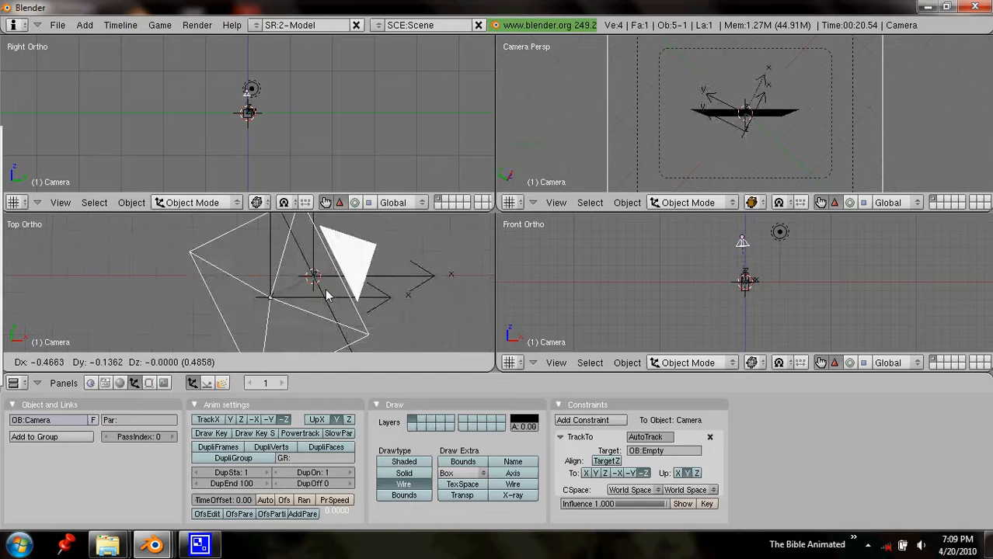
click(171, 287)
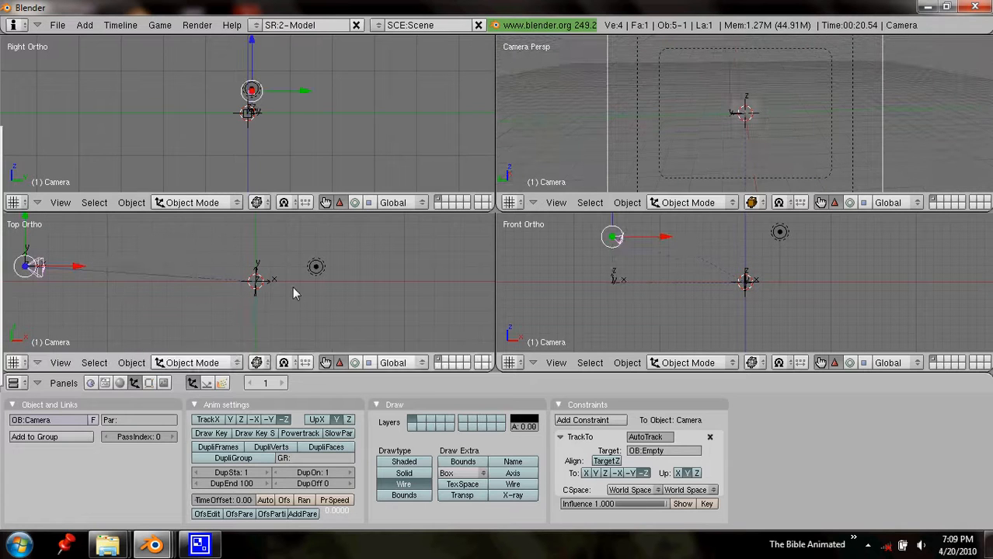
- Select the plane at the origin for editing
right_click(759, 113)
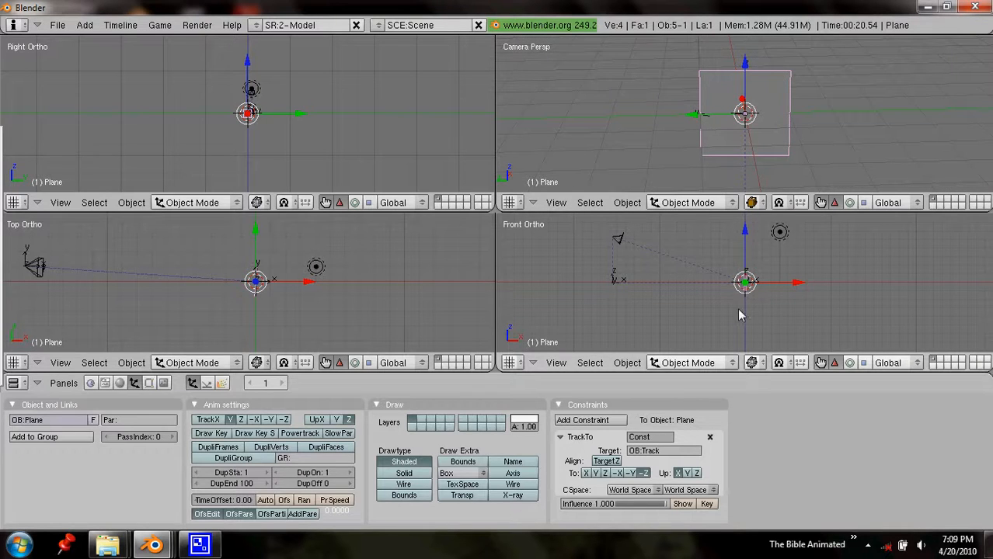
scroll(757, 306, up, 2)
scroll(755, 303, up, 1)
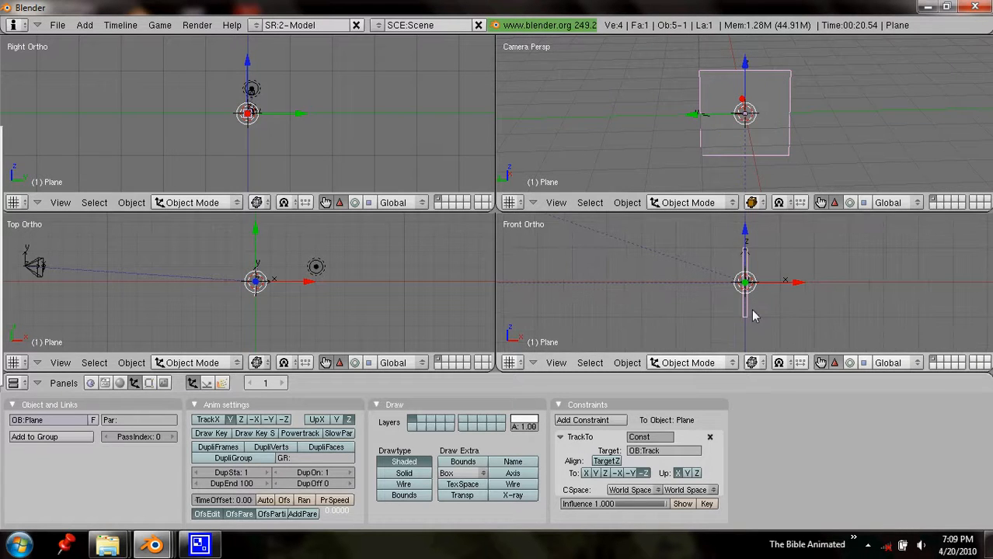
- Try to raise the whole plane object 1 unit along Z, and undo the move
key(g)
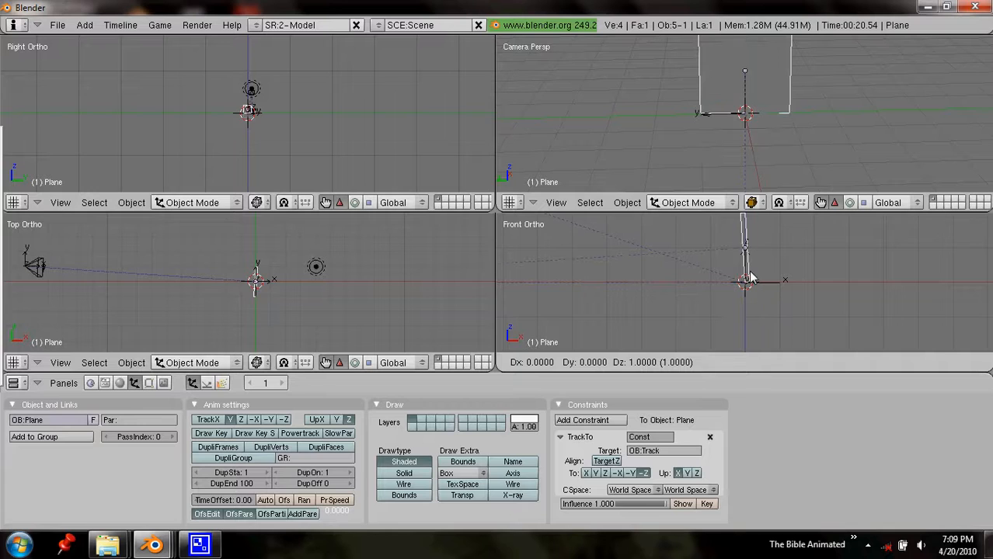
right_click(749, 277)
scroll(753, 281, down, 2)
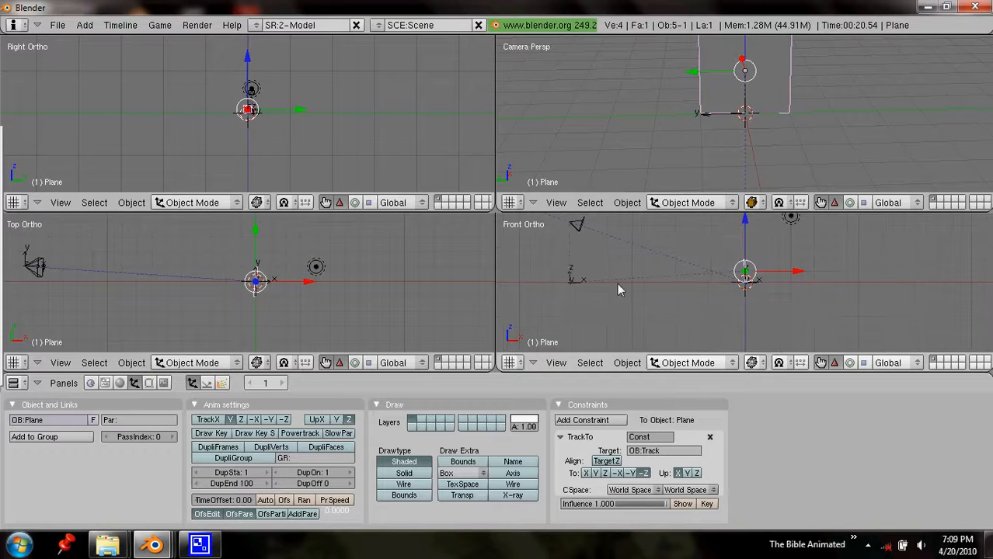
key(ctrl+z)
- Move the plane's vertices up 1 unit along Z in Edit Mode so its base sits on the object's origin, and return to Object Mode
scroll(771, 316, up, 7)
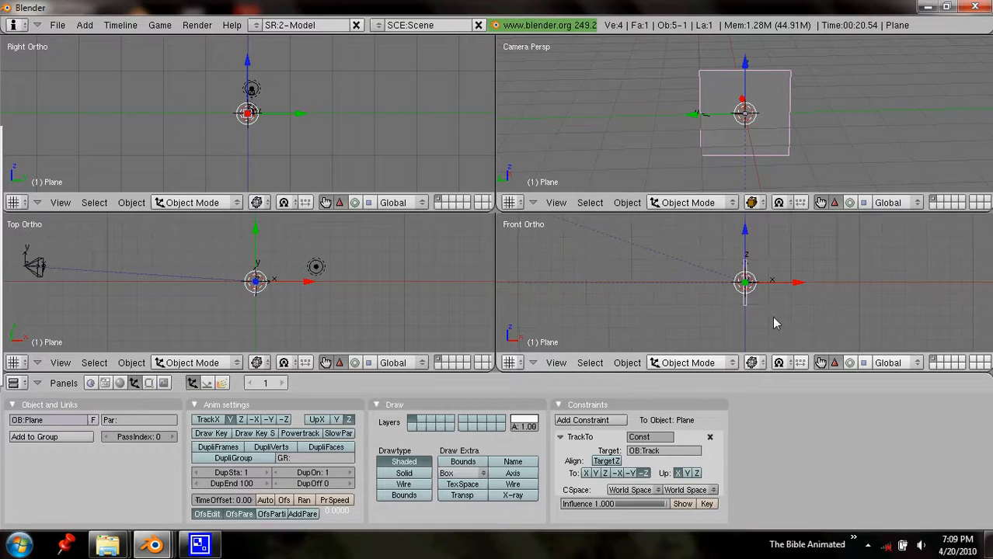
scroll(259, 306, up, 4)
scroll(241, 144, up, 2)
scroll(243, 142, up, 3)
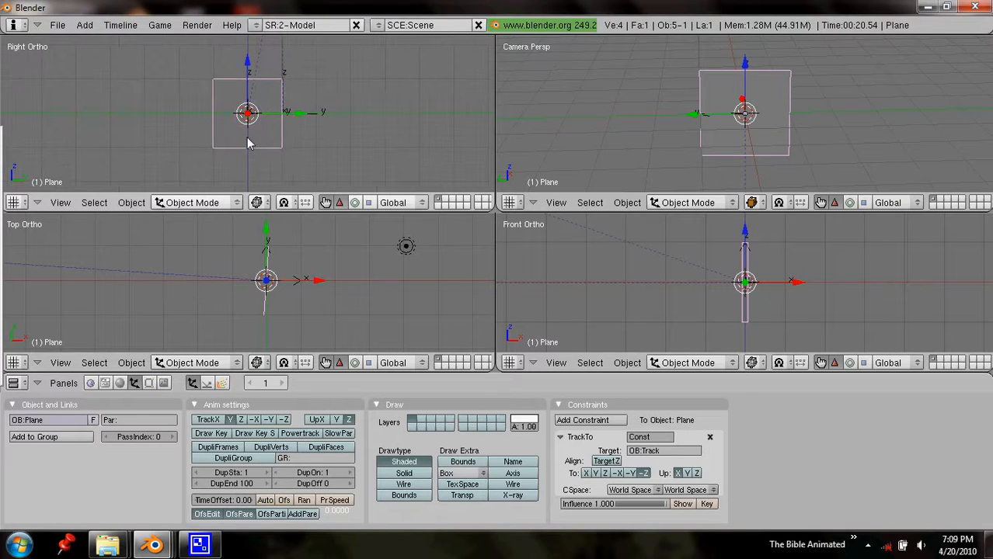
key(Tab)
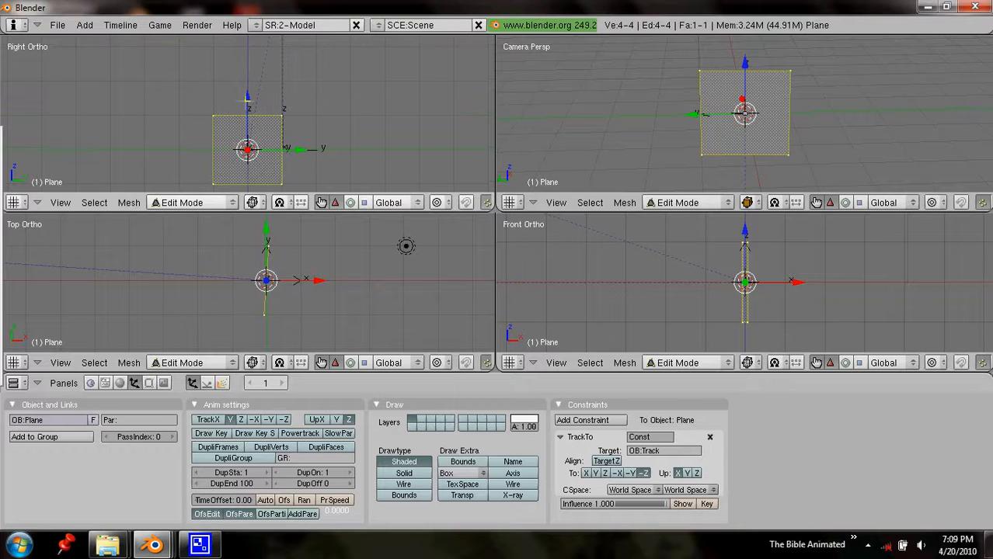
text(gz)
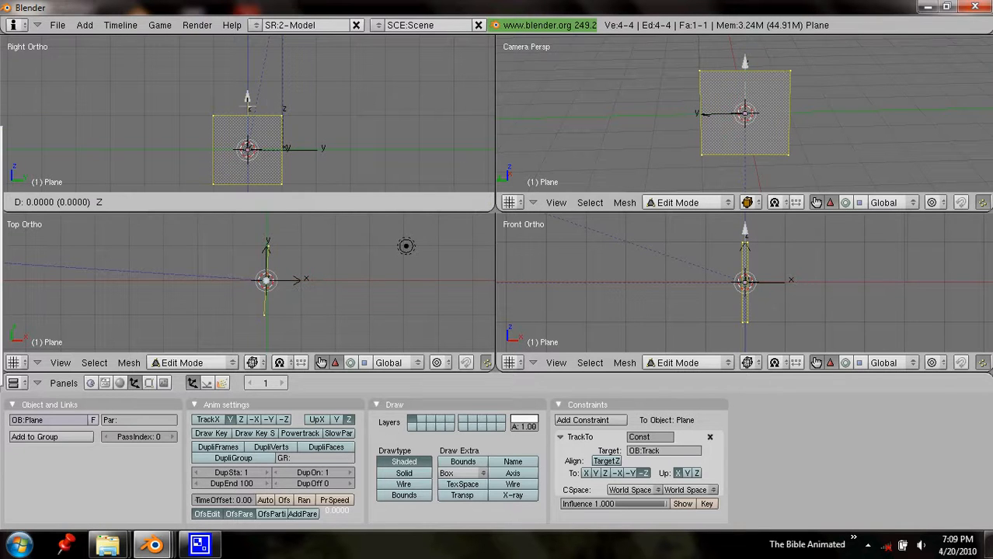
text(1)
key(Return)
key(Tab)
scroll(272, 257, down, 4)
scroll(283, 296, up, 4)
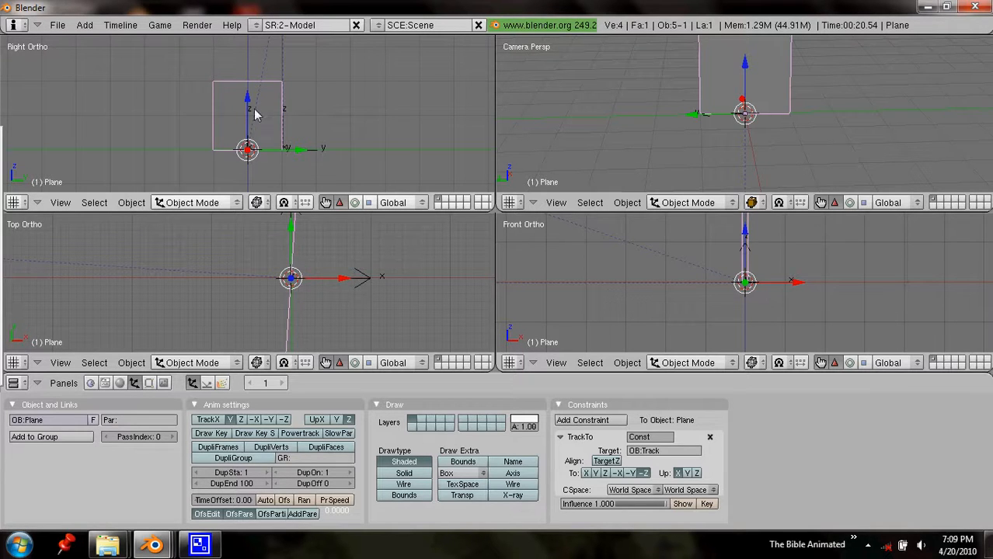
- Deselect everything, recenter the orthographic views, and render the plane through the camera before closing the render
scroll(758, 101, down, 1)
scroll(758, 108, down, 3)
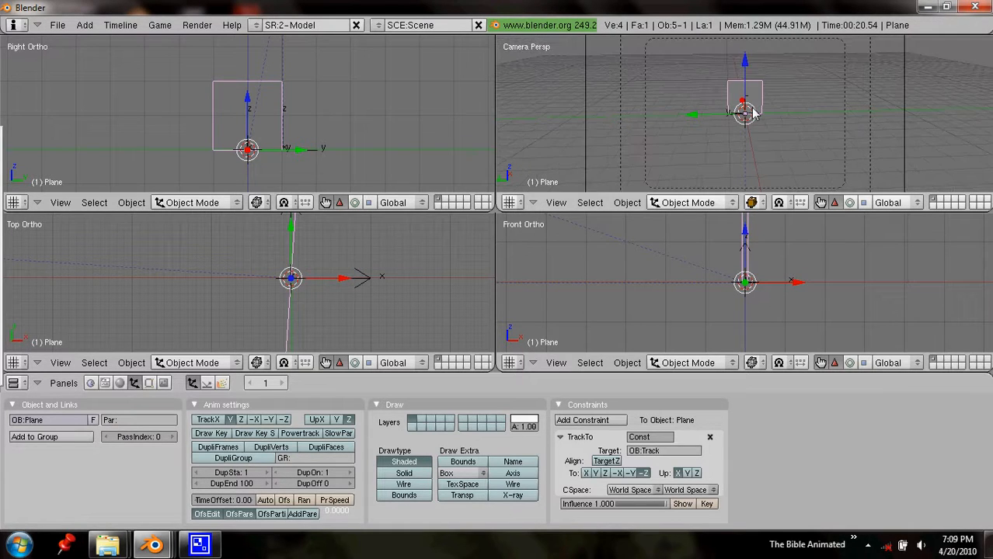
key(a)
key(c)
key(c)
key(F12)
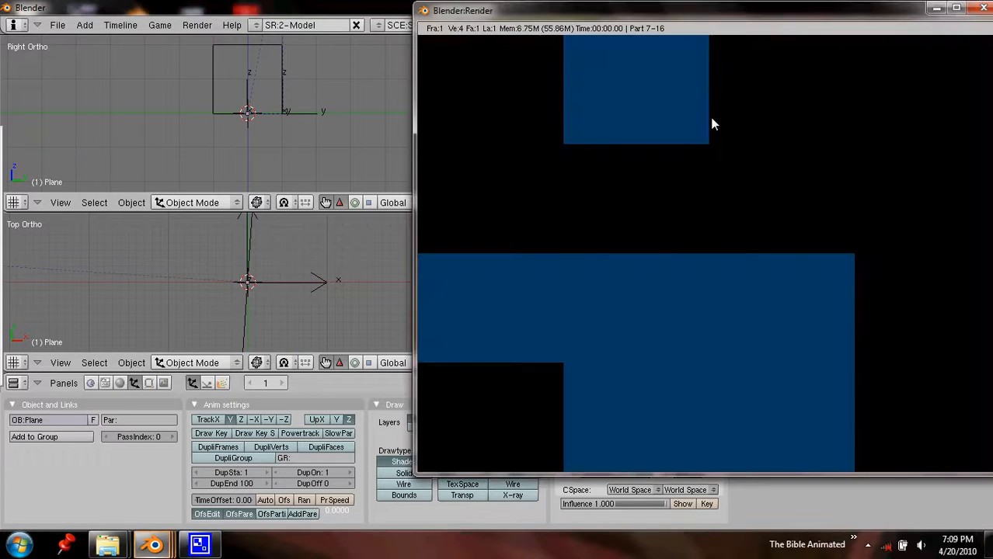
click(983, 8)
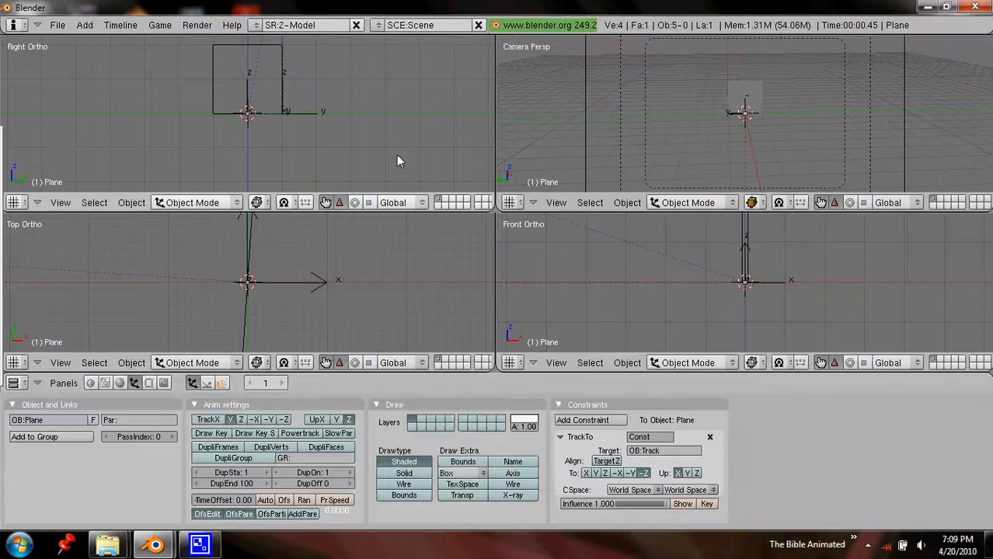
- Move the camera in top view to the plane's positive X and Y side, and test the facing with a render
scroll(300, 295, down, 4)
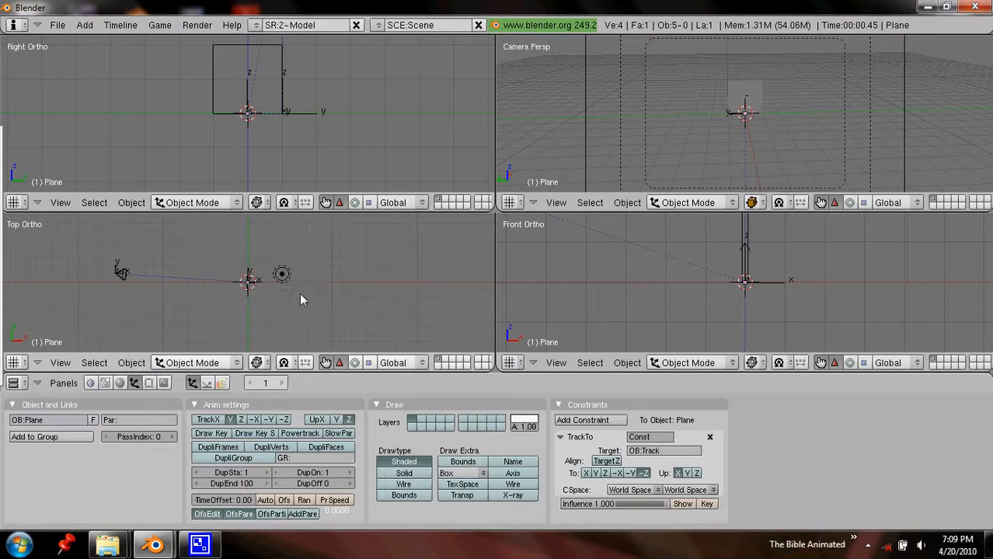
right_click(122, 275)
key(g)
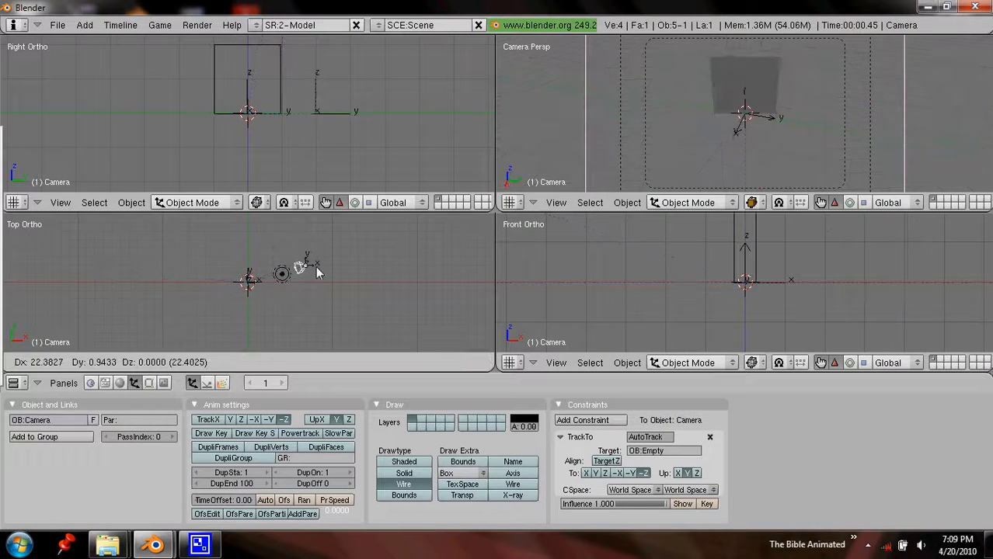
click(332, 259)
key(F12)
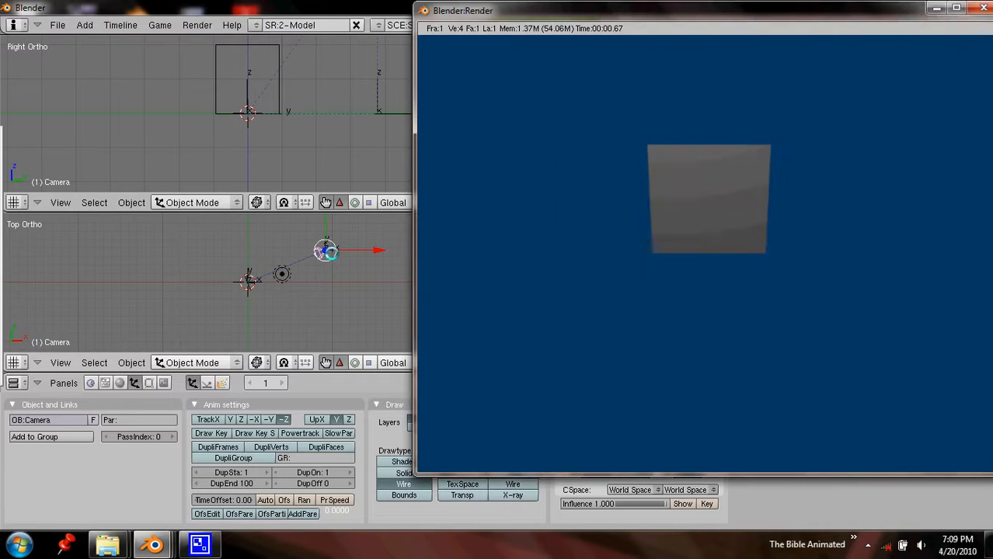
click(983, 8)
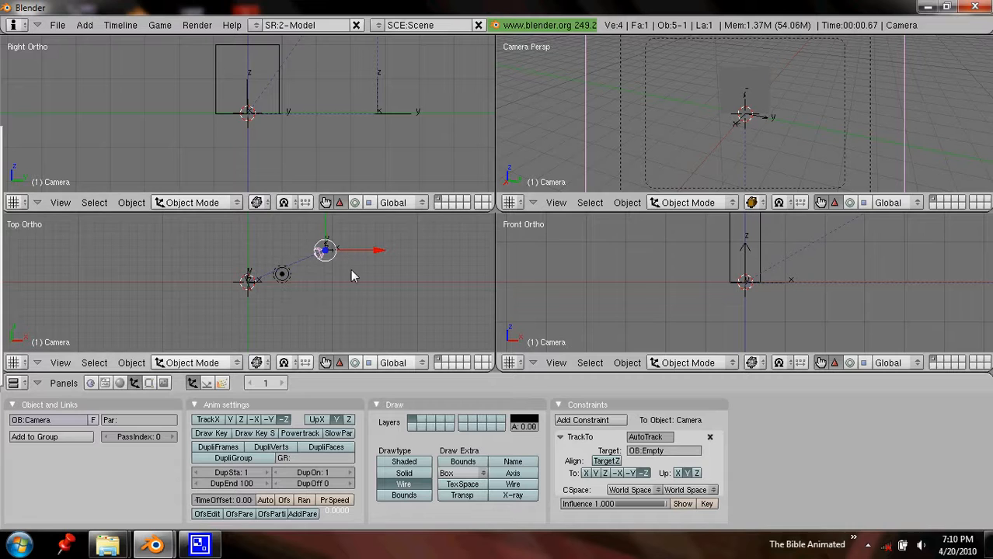
- Select the Track empty and examine its position relative to the camera and plane in the right, front and top views
right_click(327, 251)
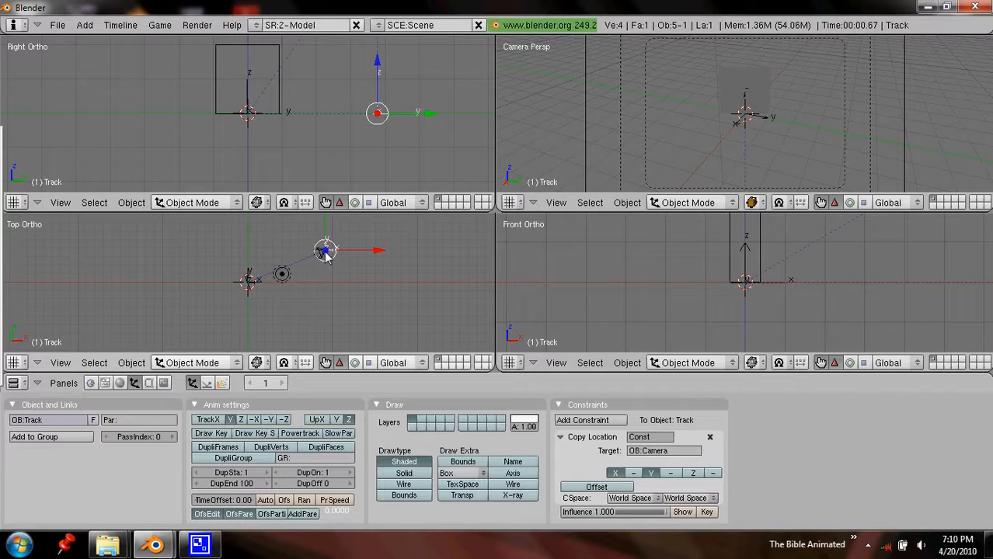
scroll(692, 129, down, 2)
scroll(255, 122, down, 5)
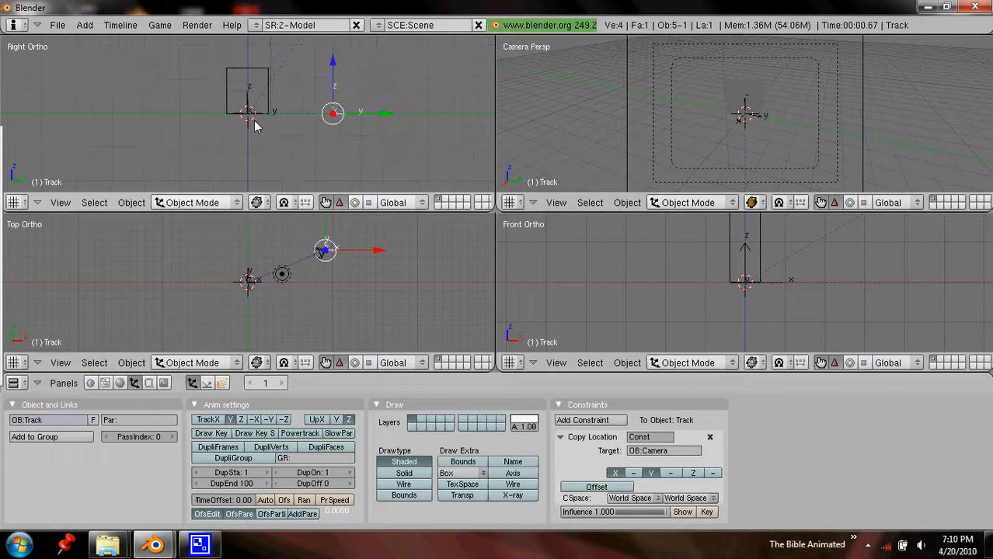
scroll(293, 280, down, 3)
scroll(294, 280, down, 2)
scroll(715, 305, down, 5)
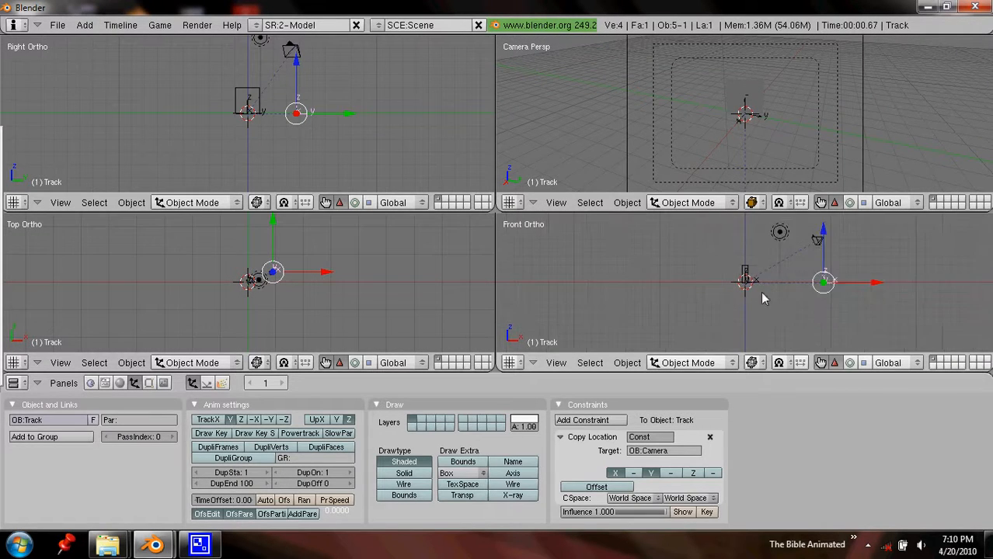
scroll(723, 300, up, 5)
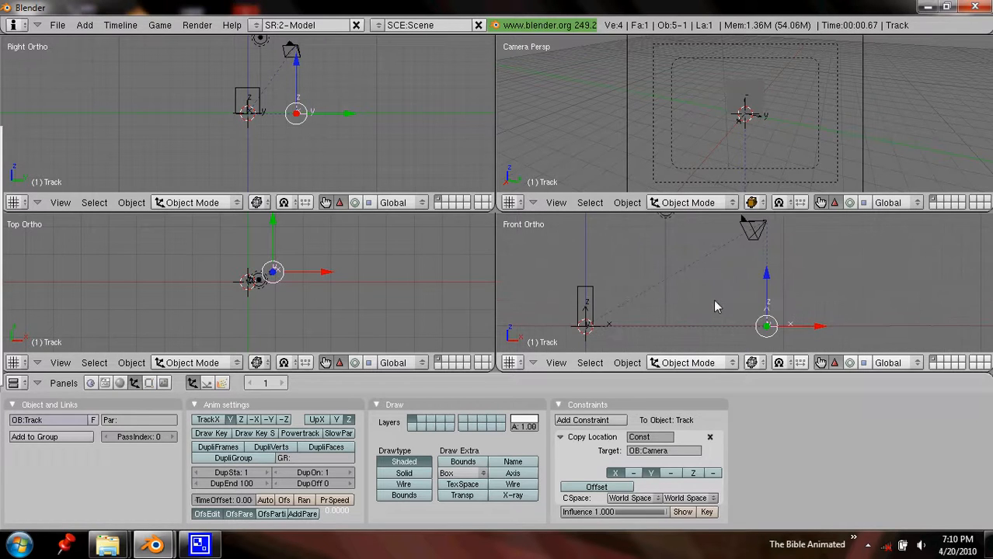
scroll(724, 304, up, 1)
scroll(295, 140, up, 3)
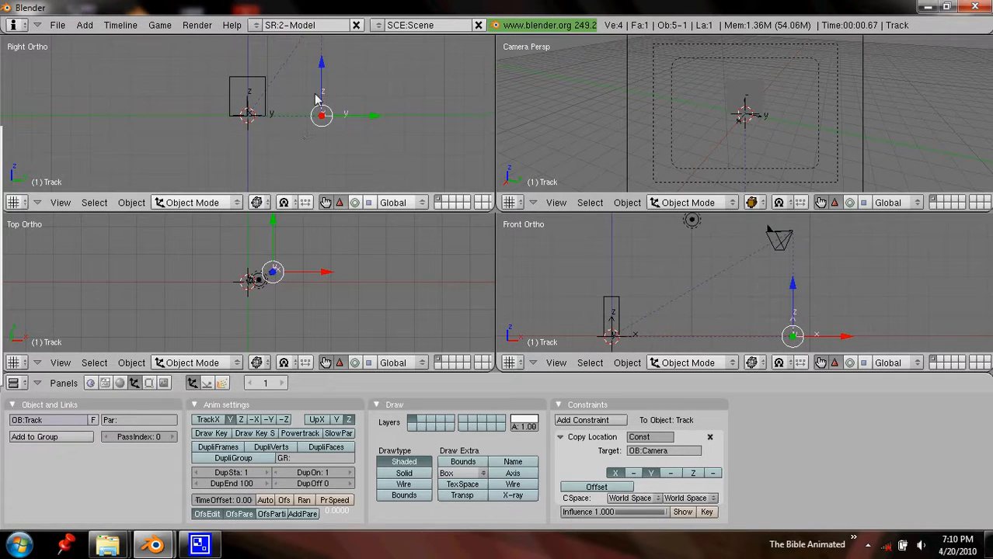
scroll(309, 283, up, 7)
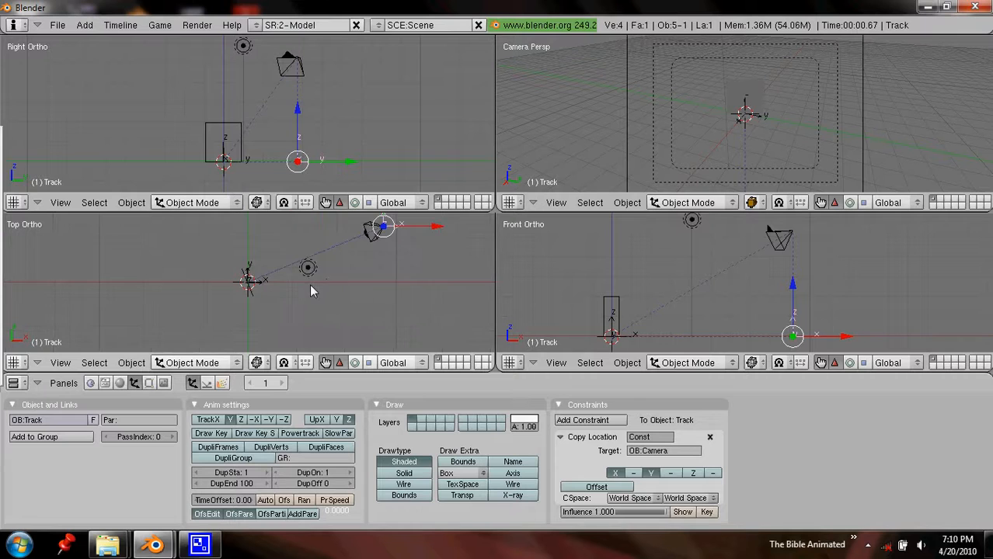
scroll(327, 300, up, 3)
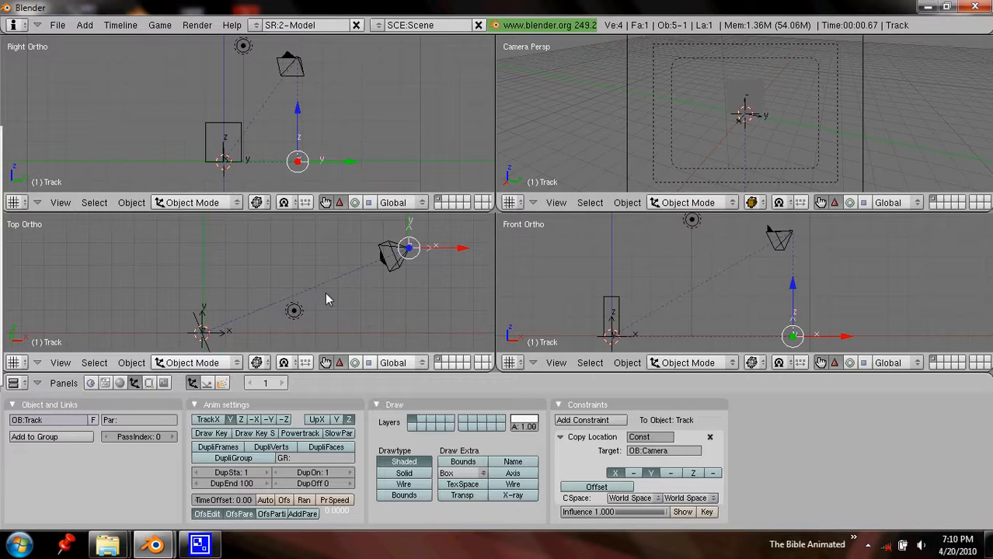